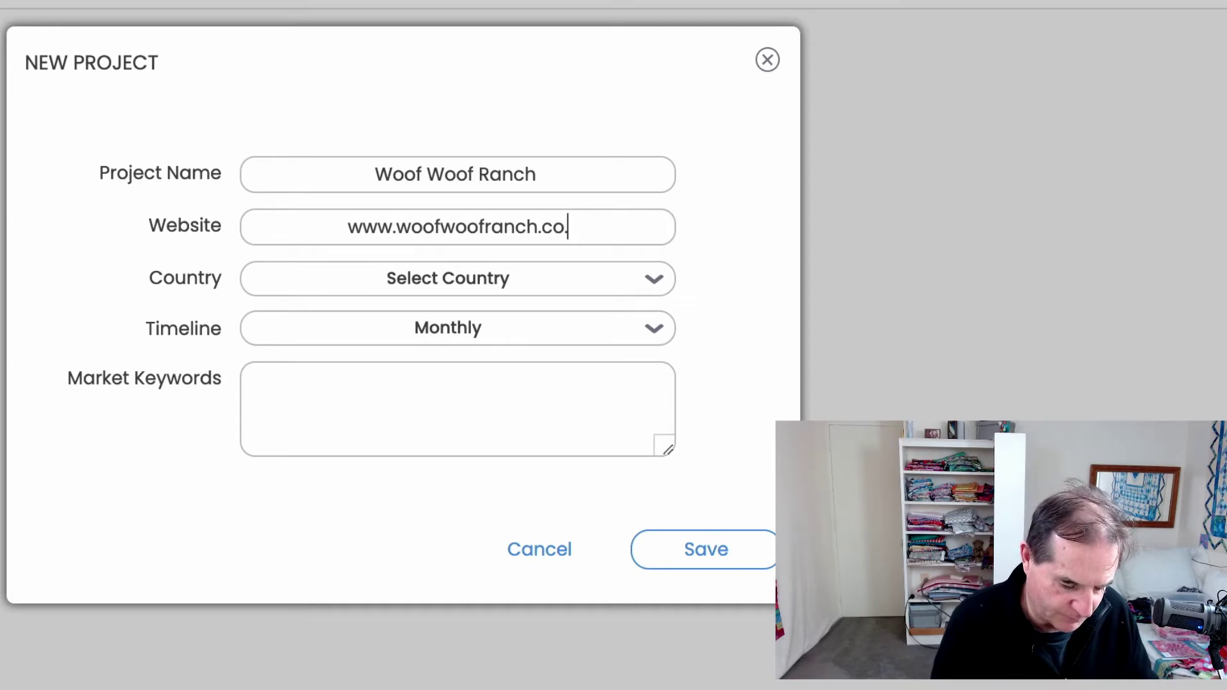
Step: Copy the new project's website address and set its country to New Zealand (Aotearoa)
key("ctrl+a")
key("ctrl+c")
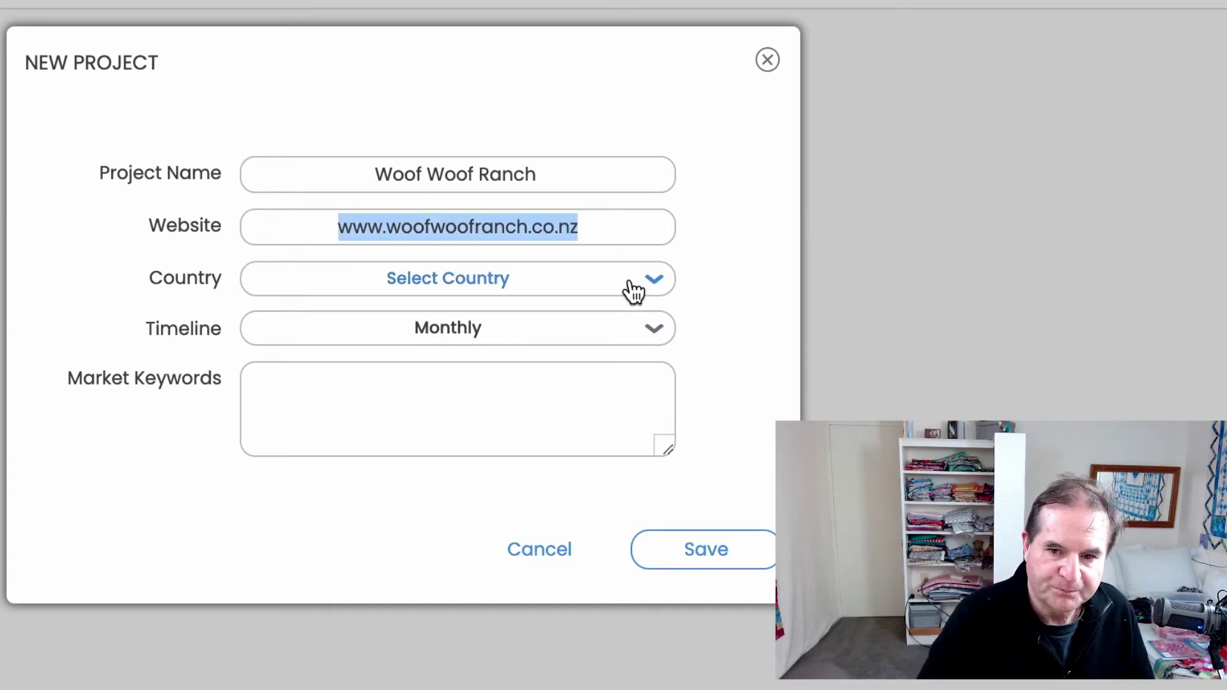
left_click(631, 285)
key("n")
key("e")
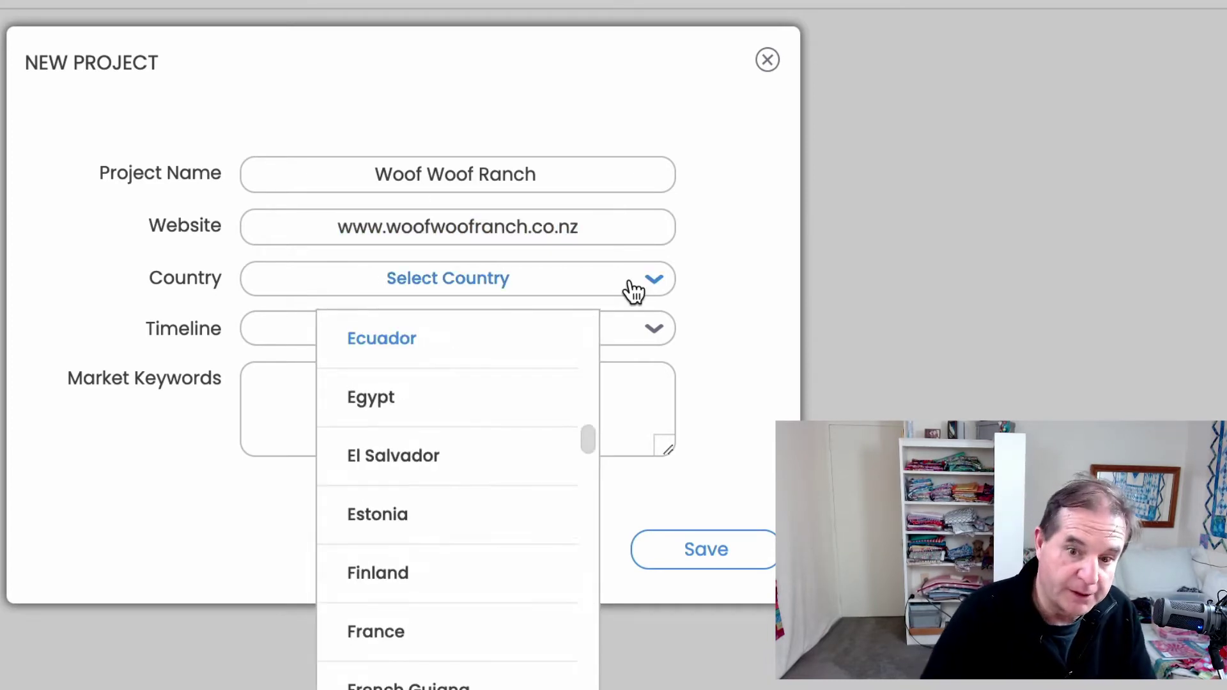
scroll(430, 505, "down", 1)
scroll(431, 511, "down", 3)
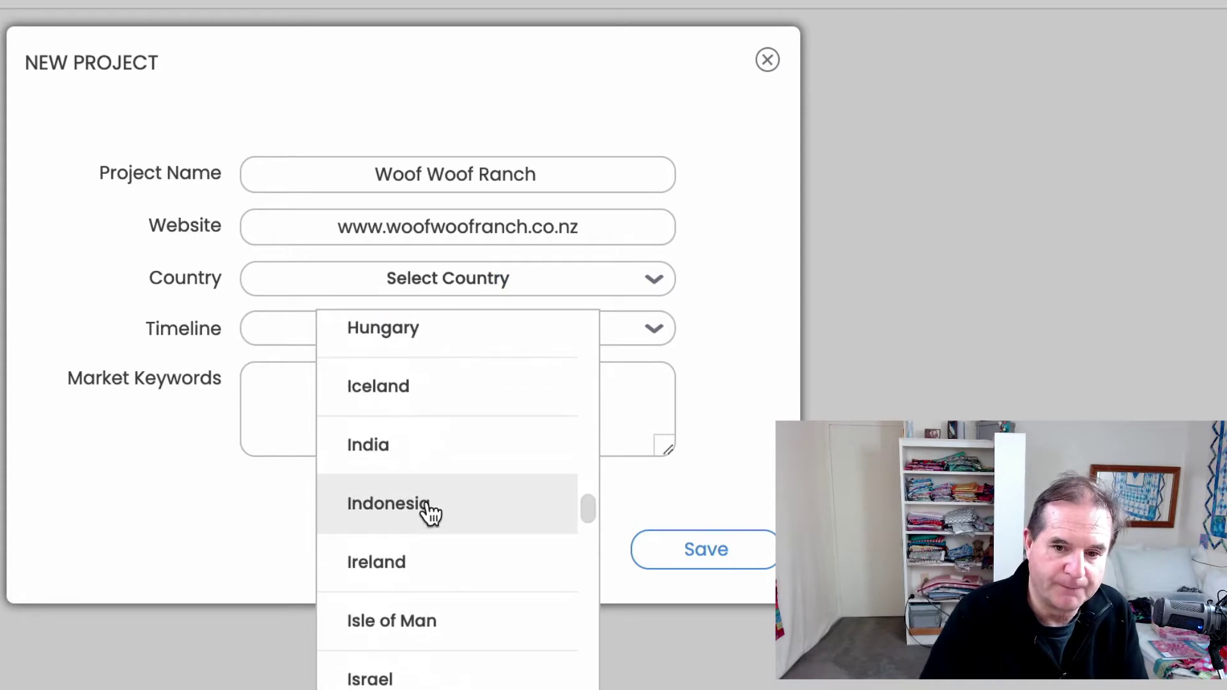
scroll(431, 512, "down", 3)
scroll(430, 511, "down", 5)
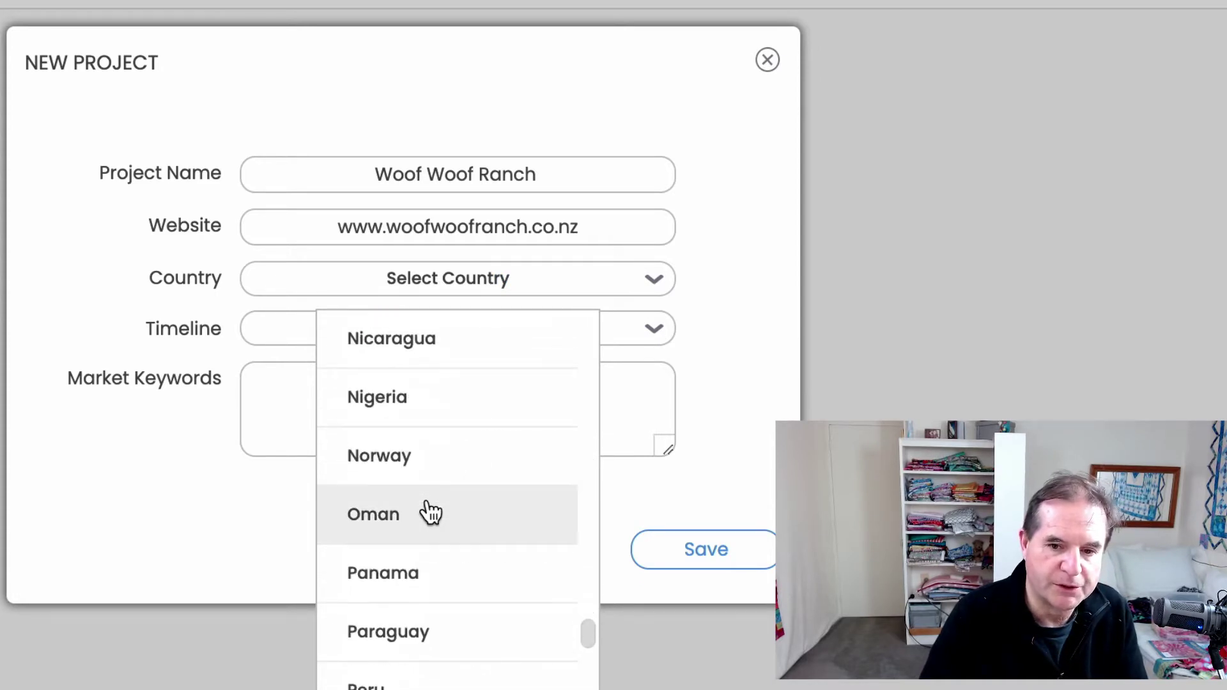
scroll(431, 511, "up", 1)
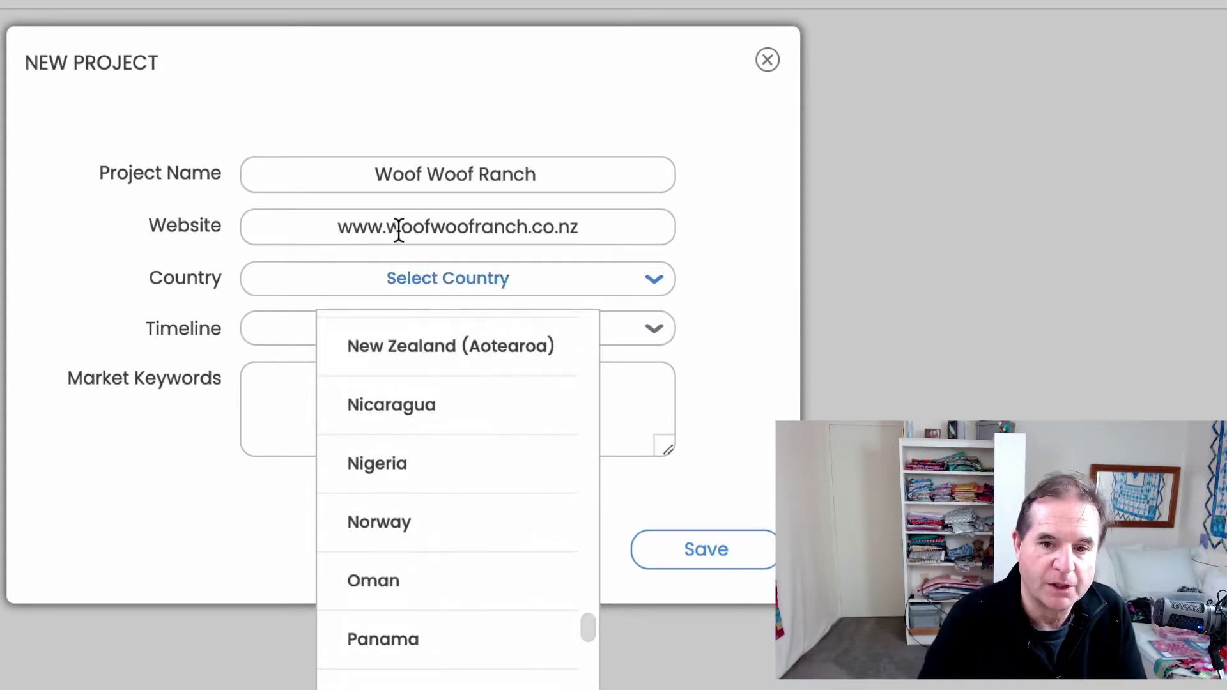
left_click(418, 345)
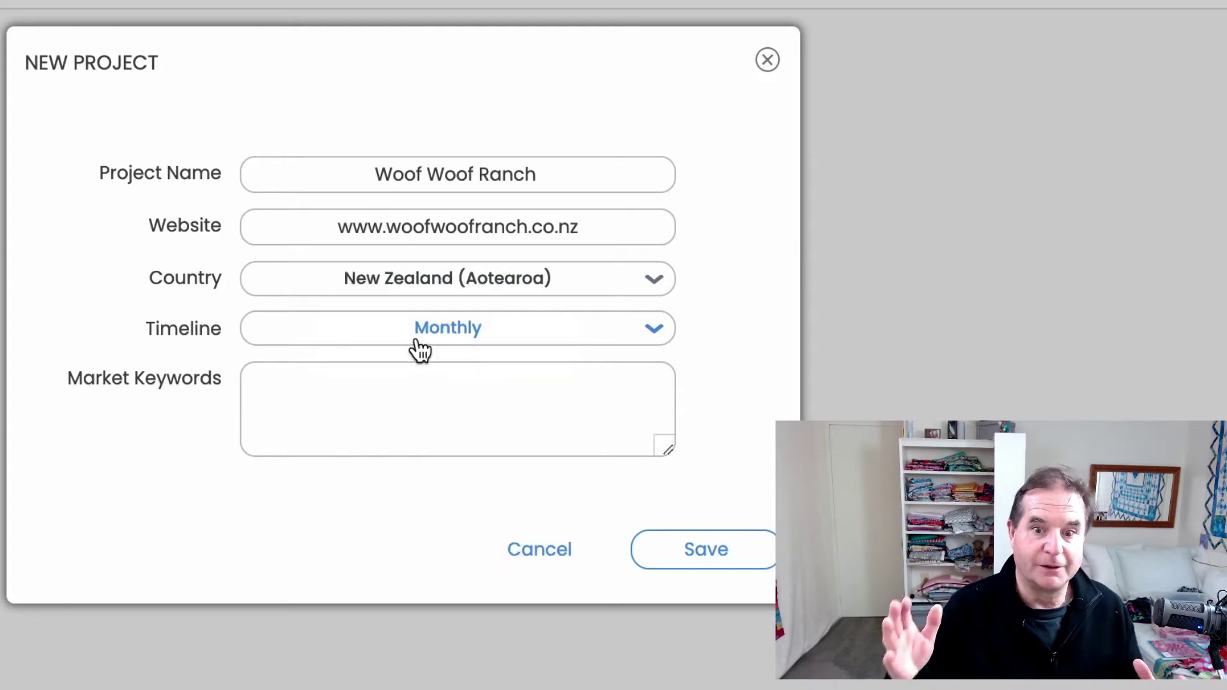
Step: Set the project timeline to Twice a Month, enter the market keywords "dog boarding, dog day care," and save the project
left_click(428, 337)
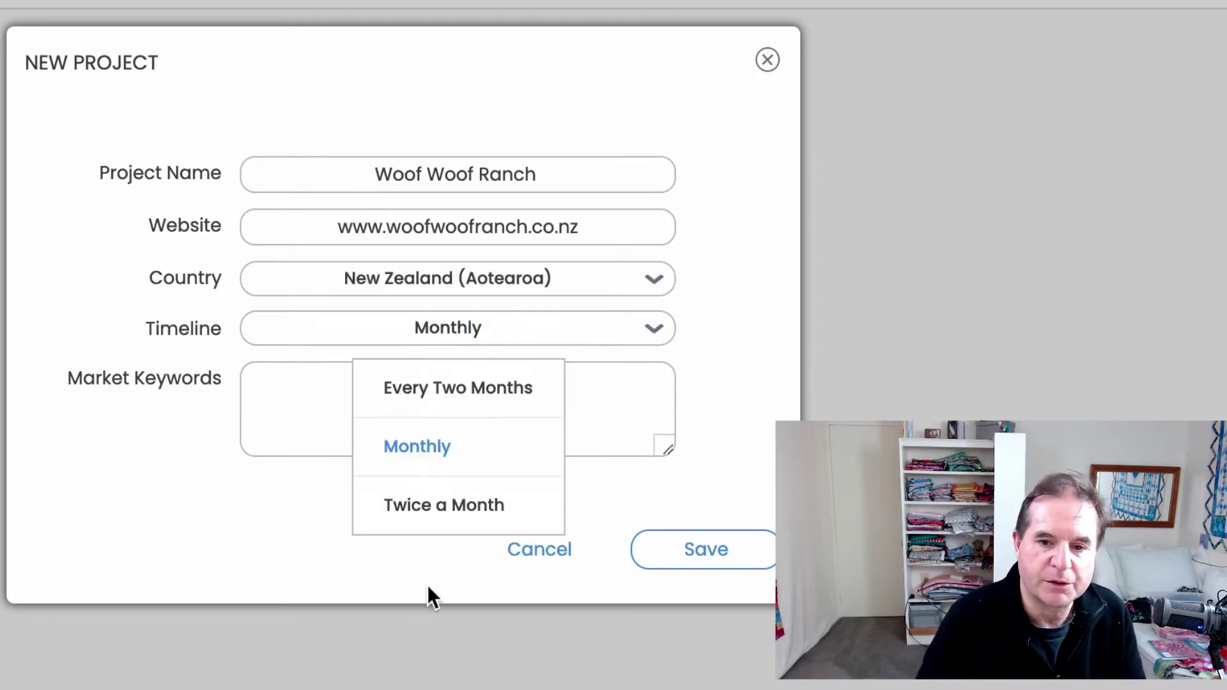
left_click(459, 508)
left_click(439, 400)
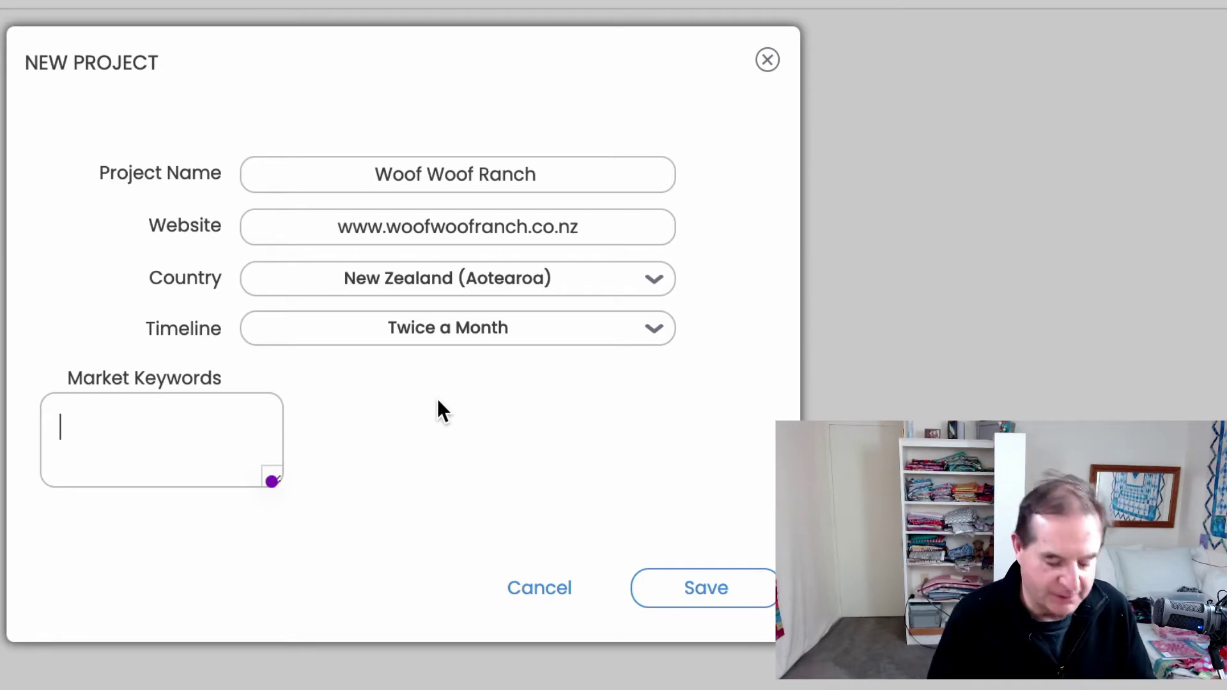
type("dog b")
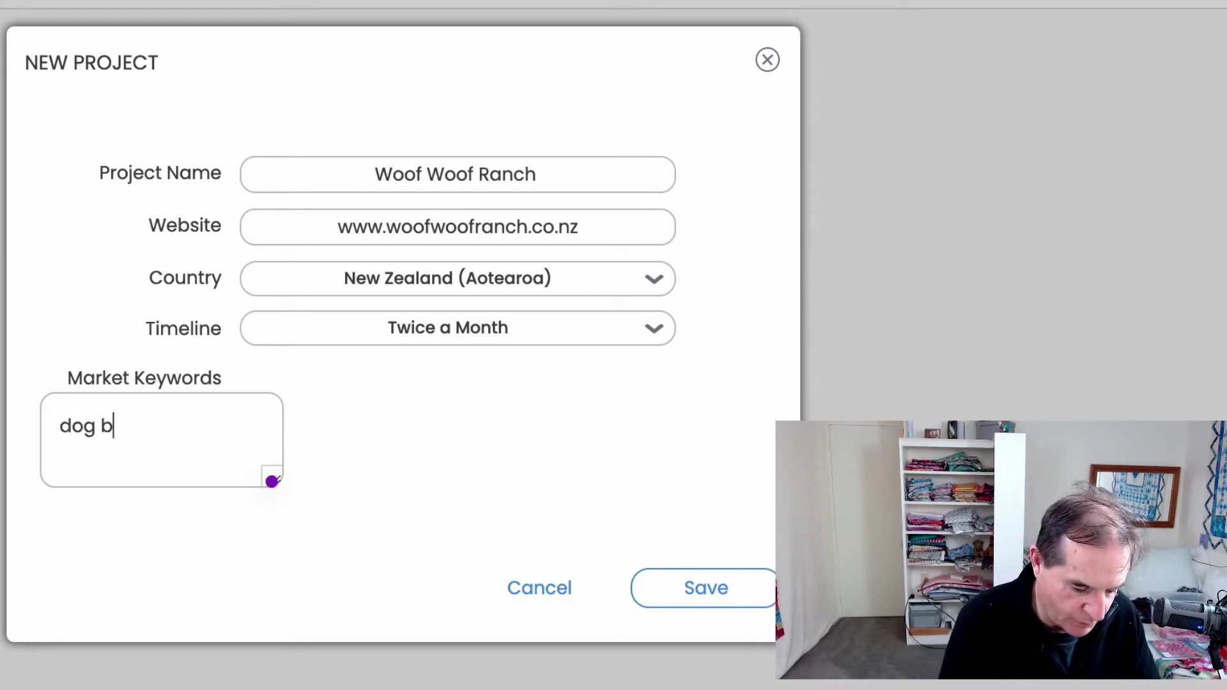
type("oarding,")
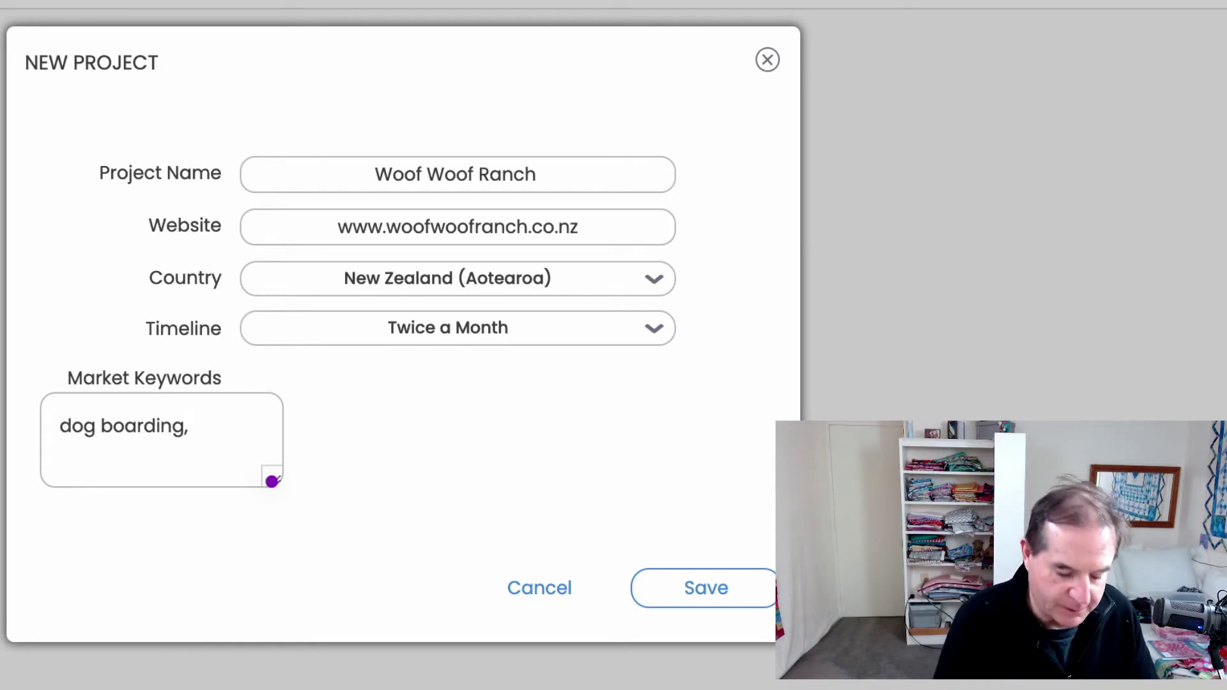
type(" dog day")
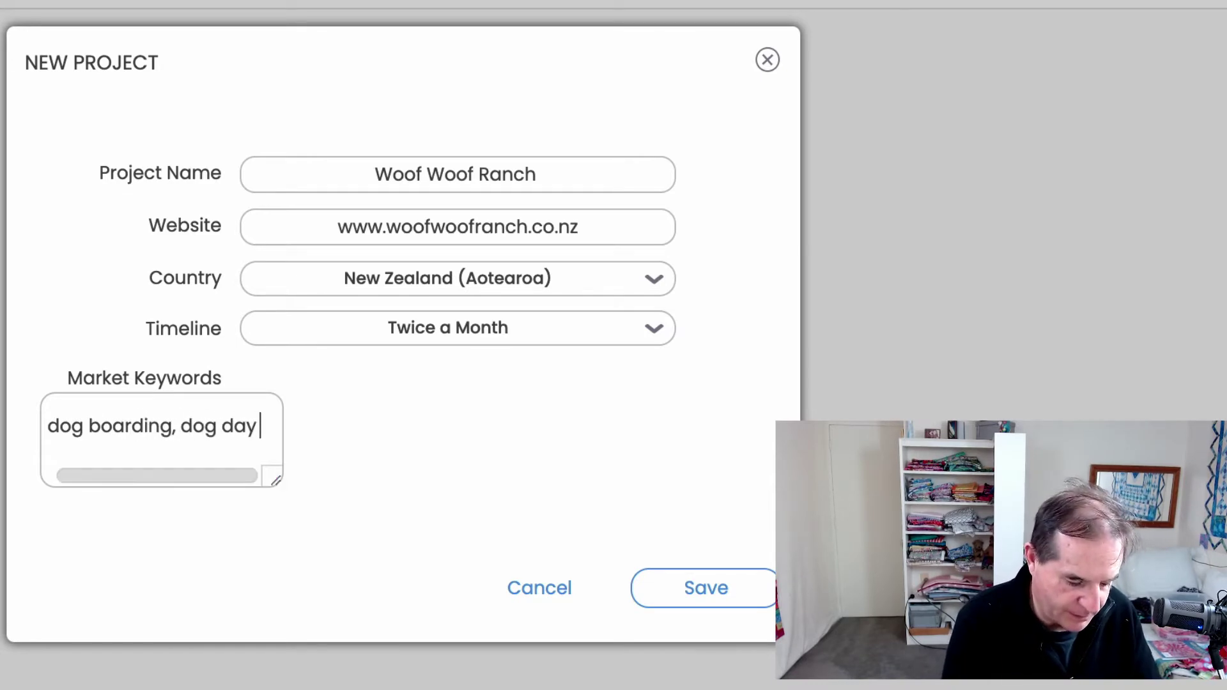
type(" care,")
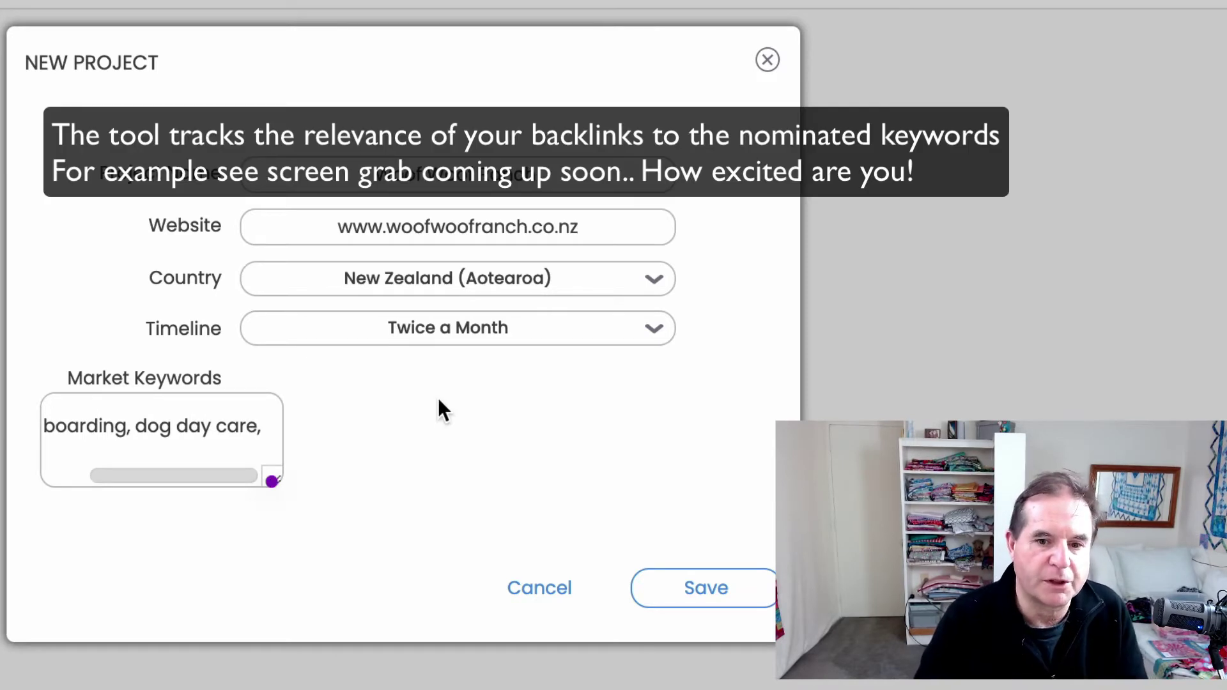
left_click(699, 589)
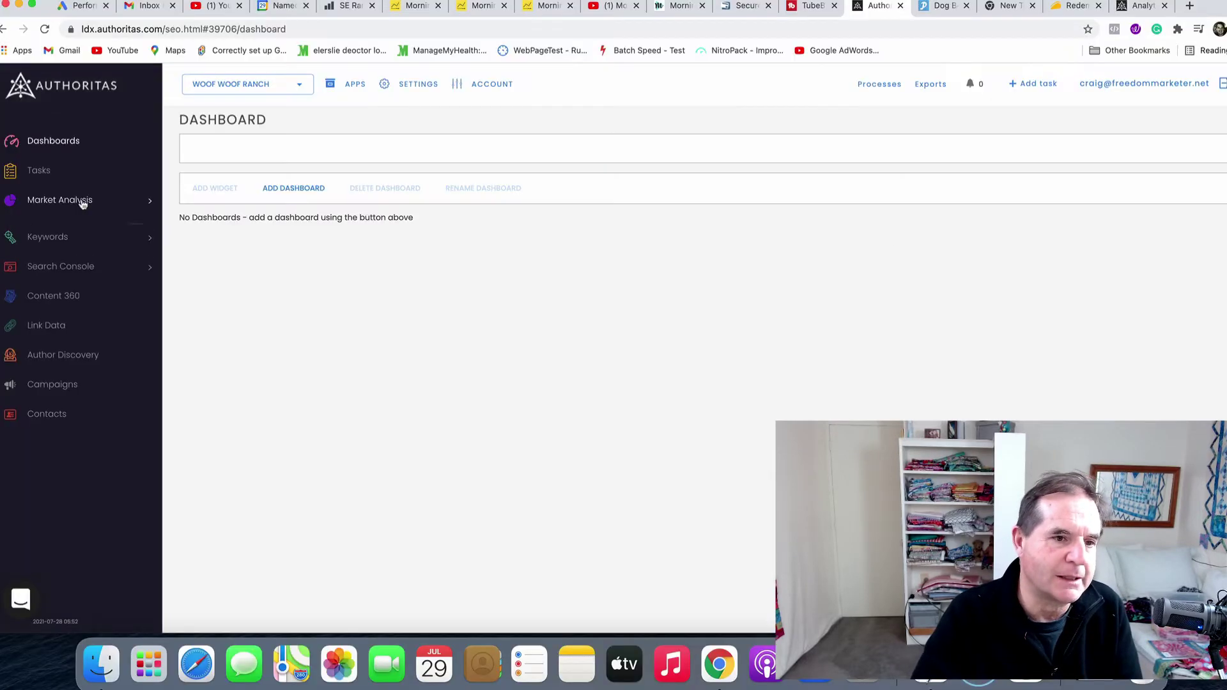
left_click(82, 202)
left_click(83, 234)
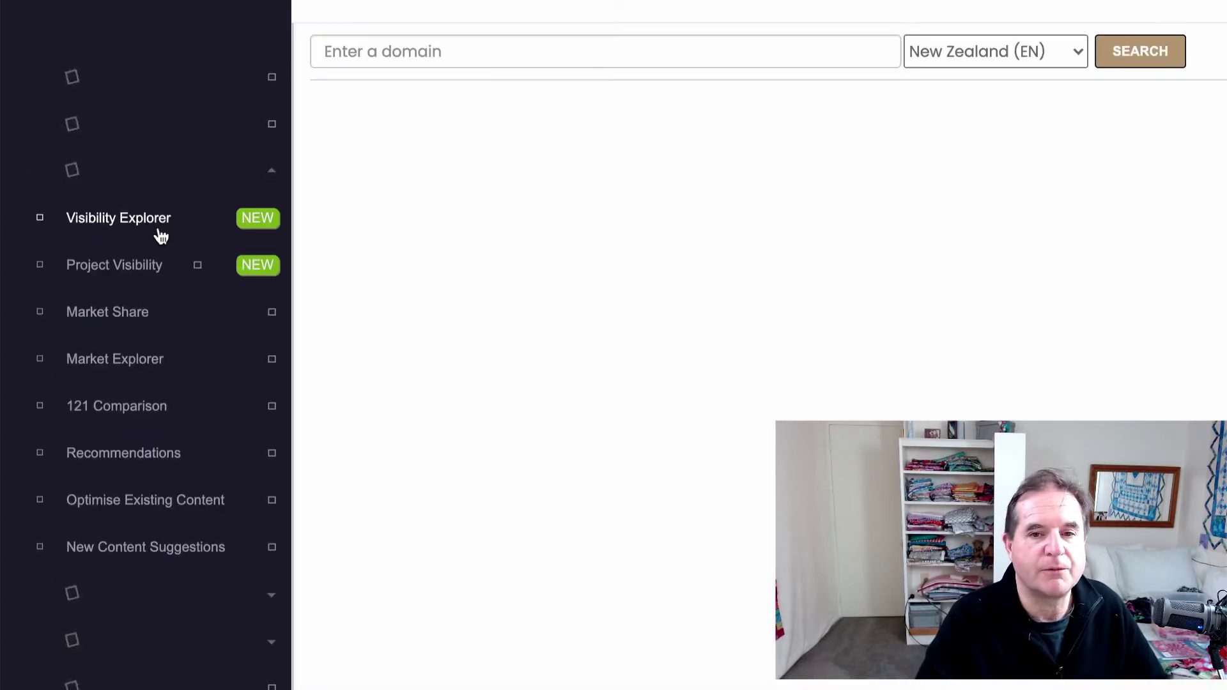
left_click(434, 46)
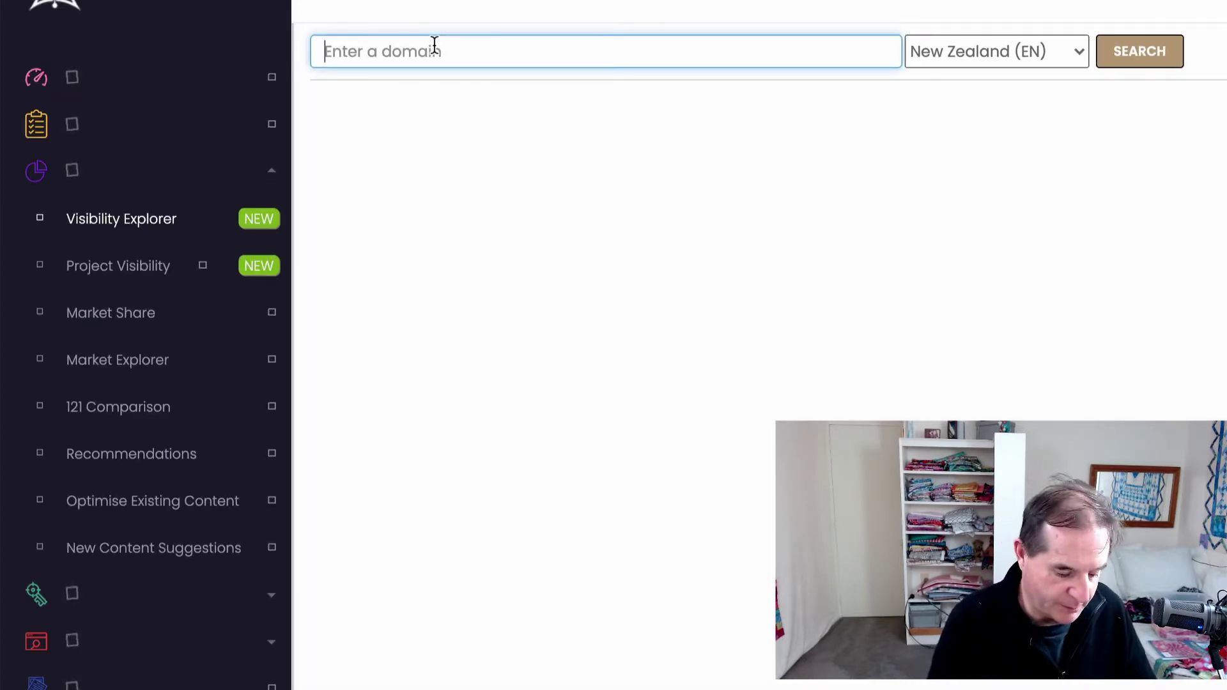
key("ctrl+v")
key("Return")
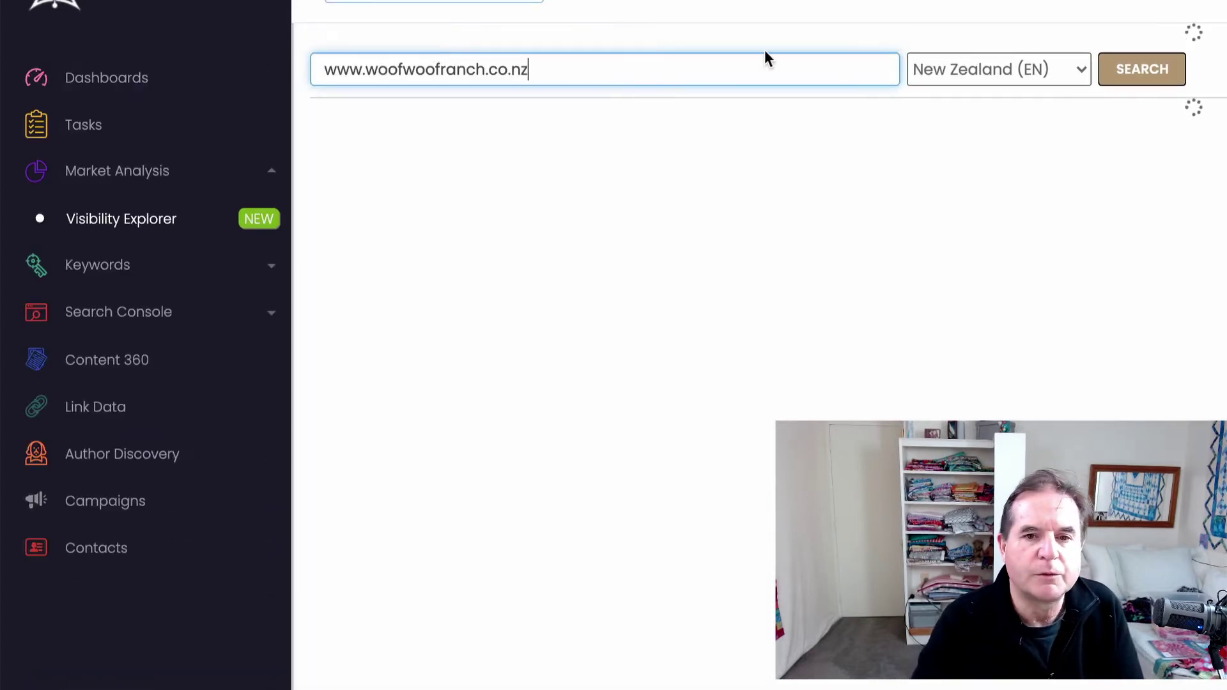
left_click(1149, 74)
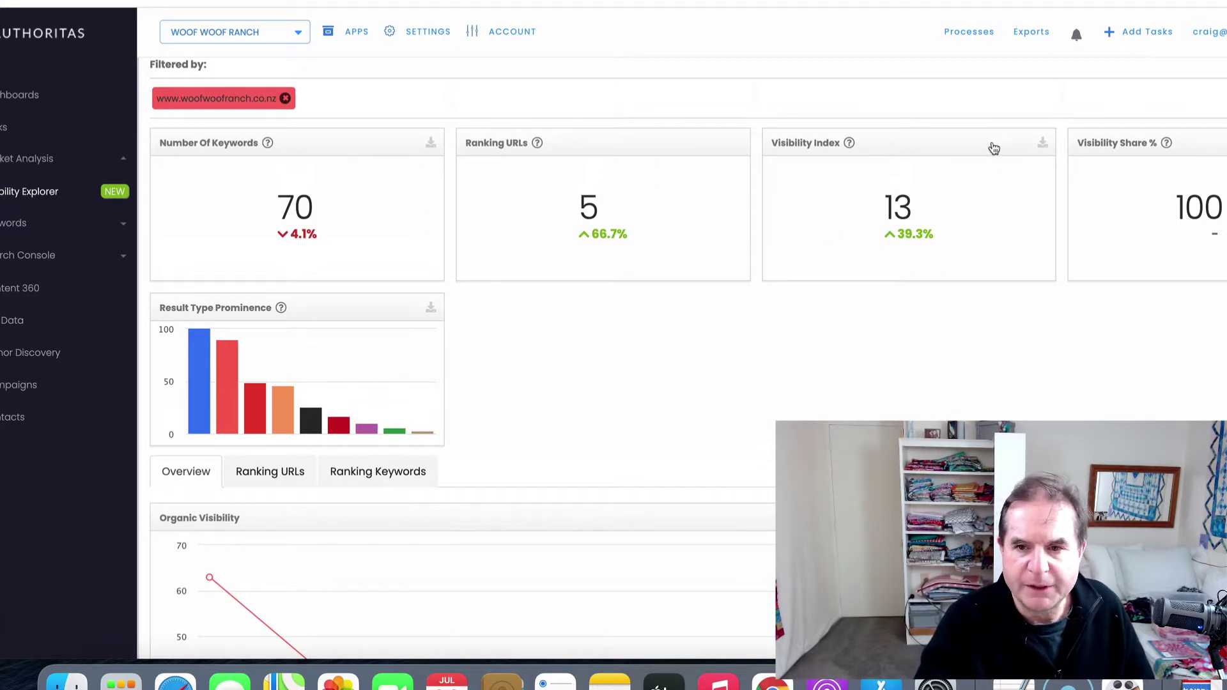
Step: Examine the domain's top ranking URLs and top ranking keywords, and open the keyword table's options
scroll(494, 346, "down", 5)
left_click(284, 188)
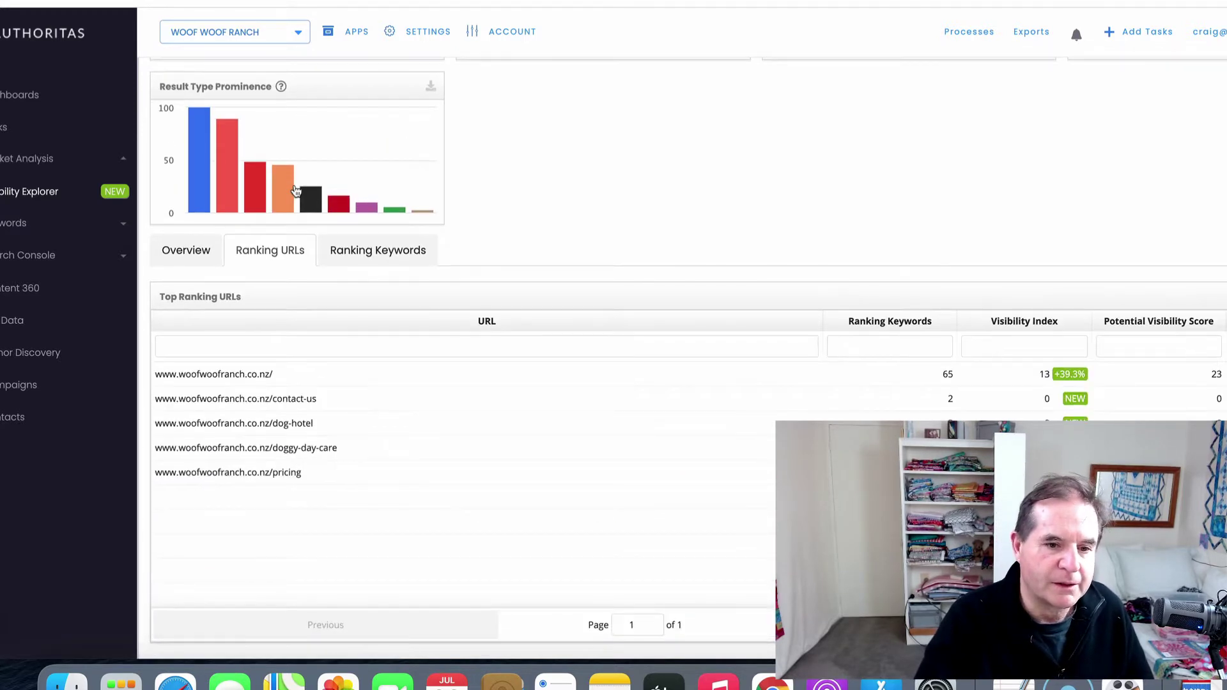
left_click(360, 255)
scroll(735, 242, "down", 2)
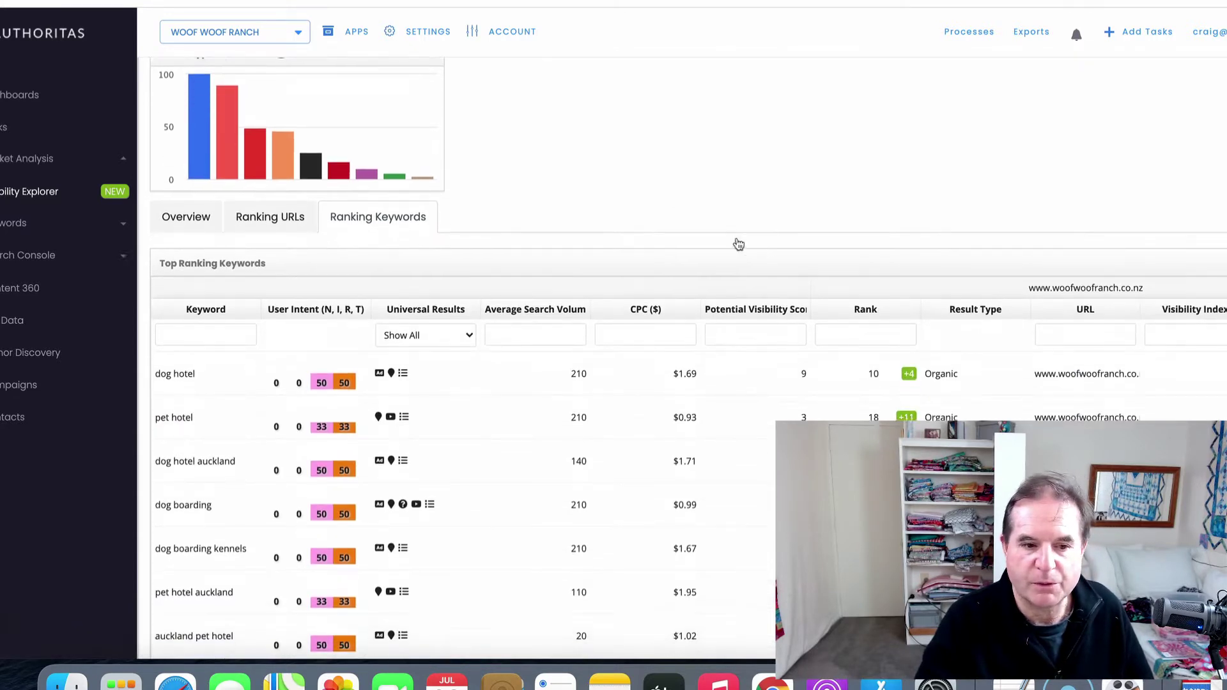
scroll(738, 244, "down", 1)
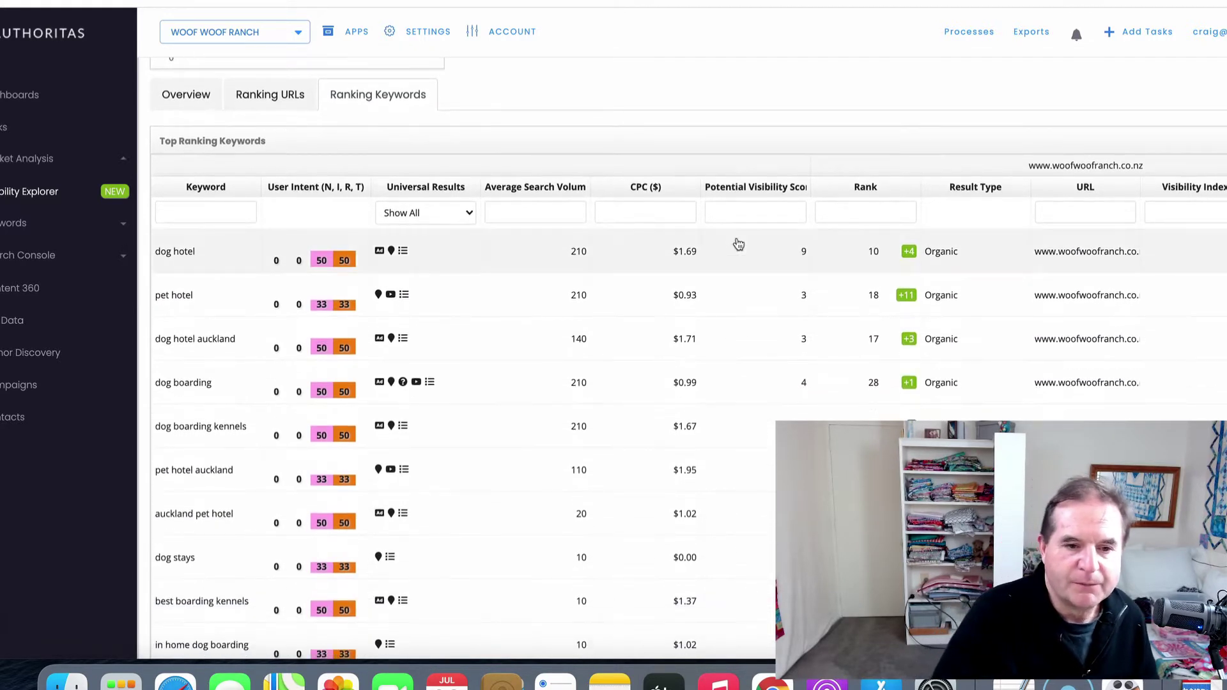
scroll(738, 243, "up", 1)
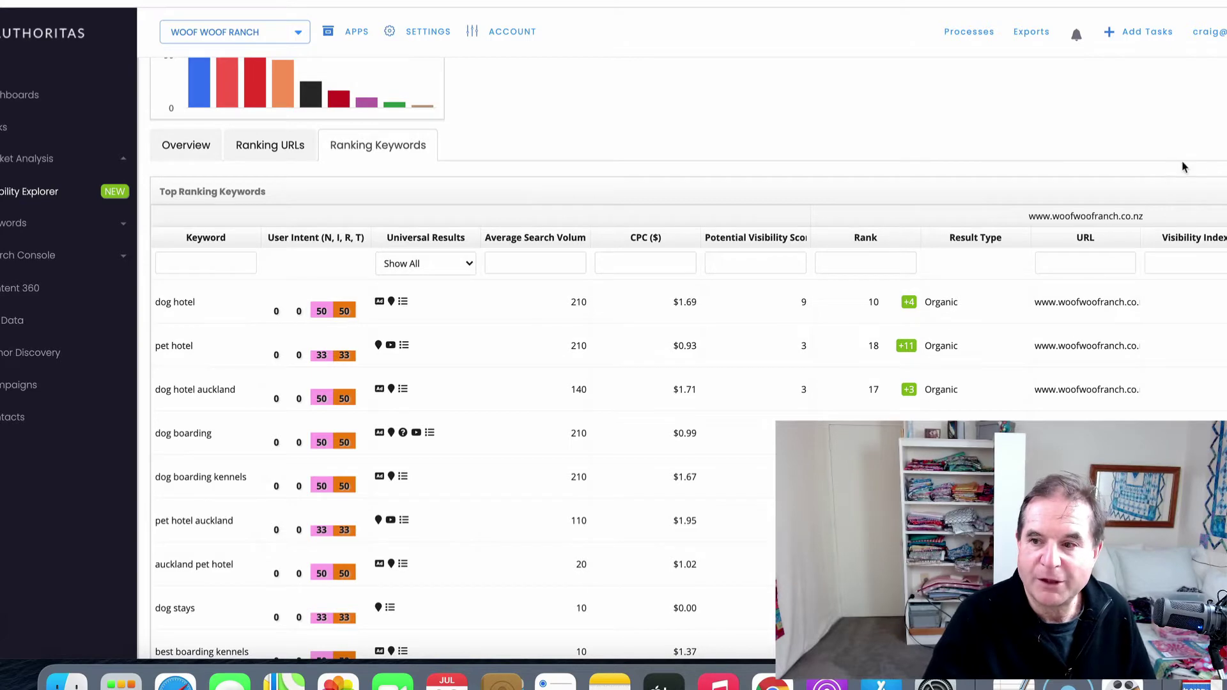
left_click(1225, 192)
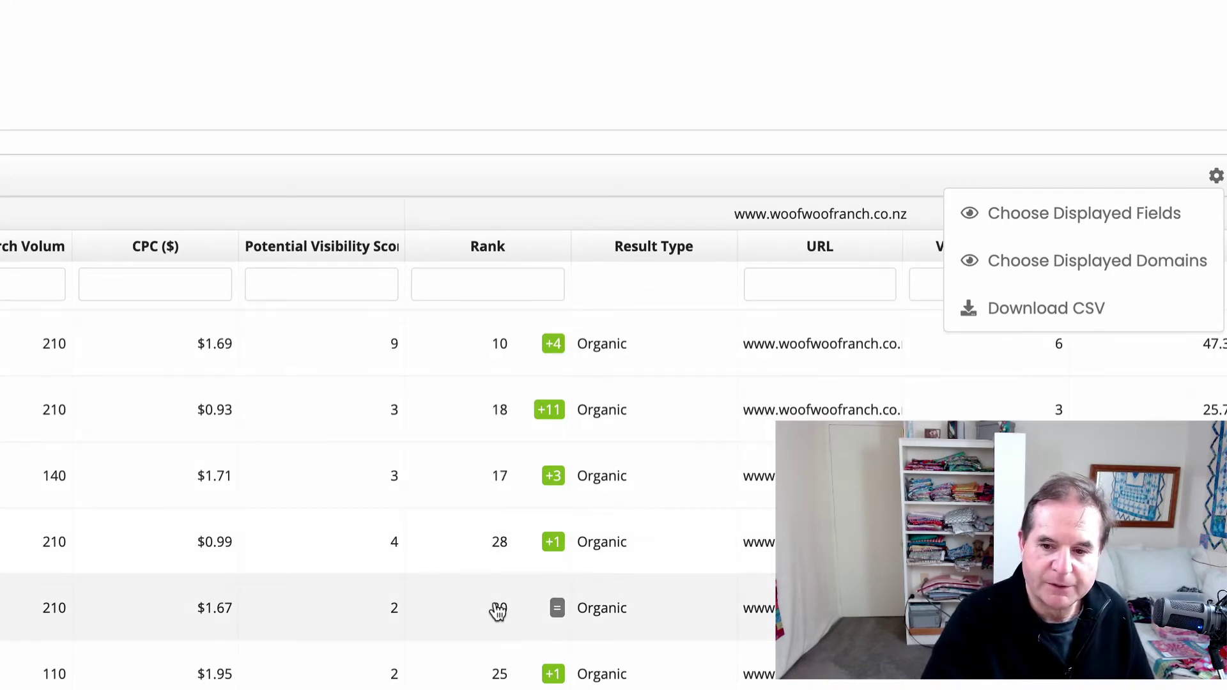
left_click(489, 251)
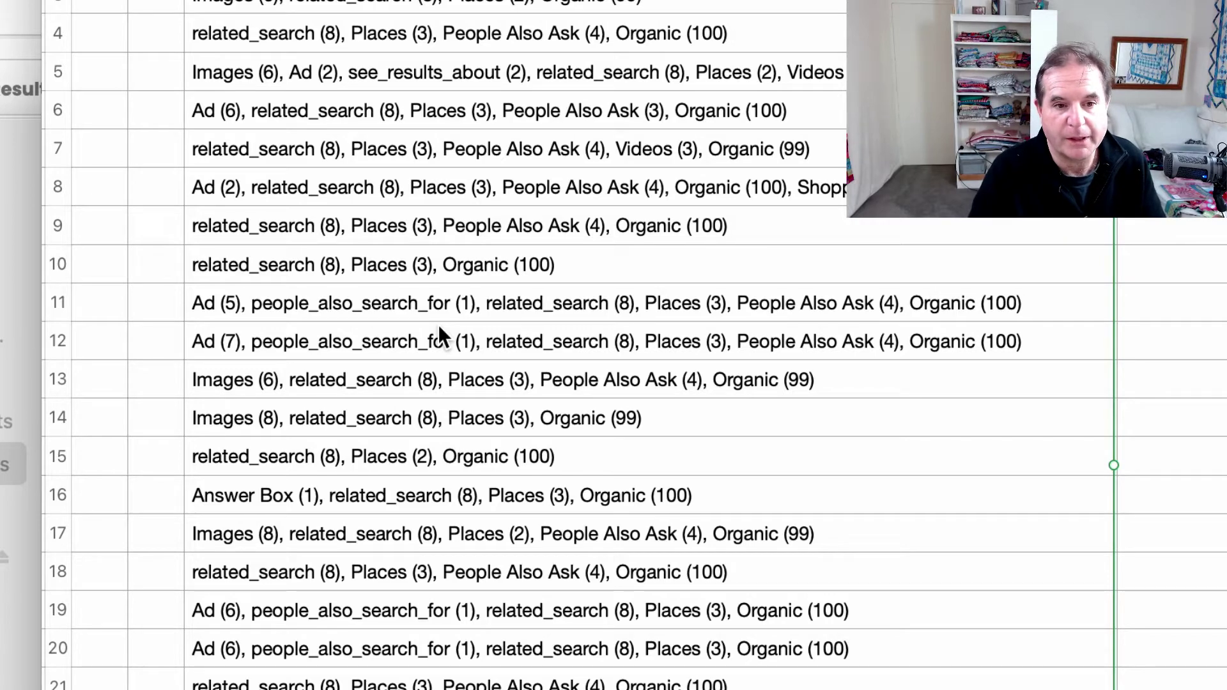
Step: Review the search result features listed in the keyword spreadsheet, checking which keyword row 33 belongs to
scroll(465, 473, "down", 10)
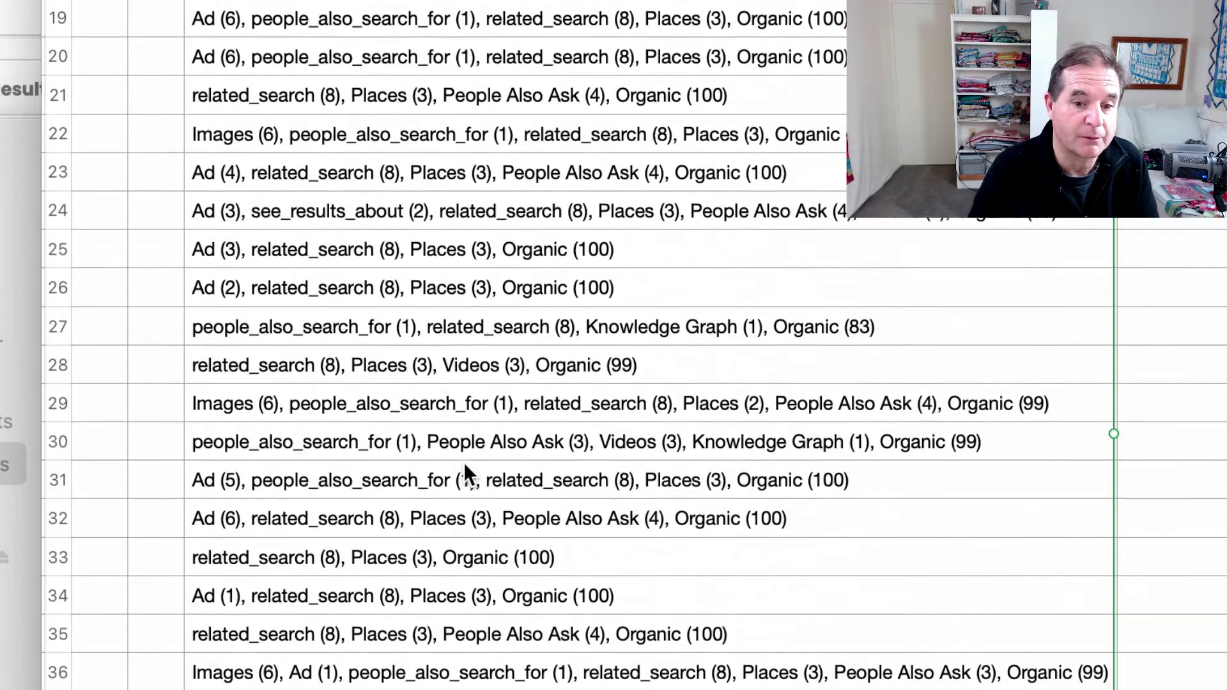
scroll(465, 473, "down", 3)
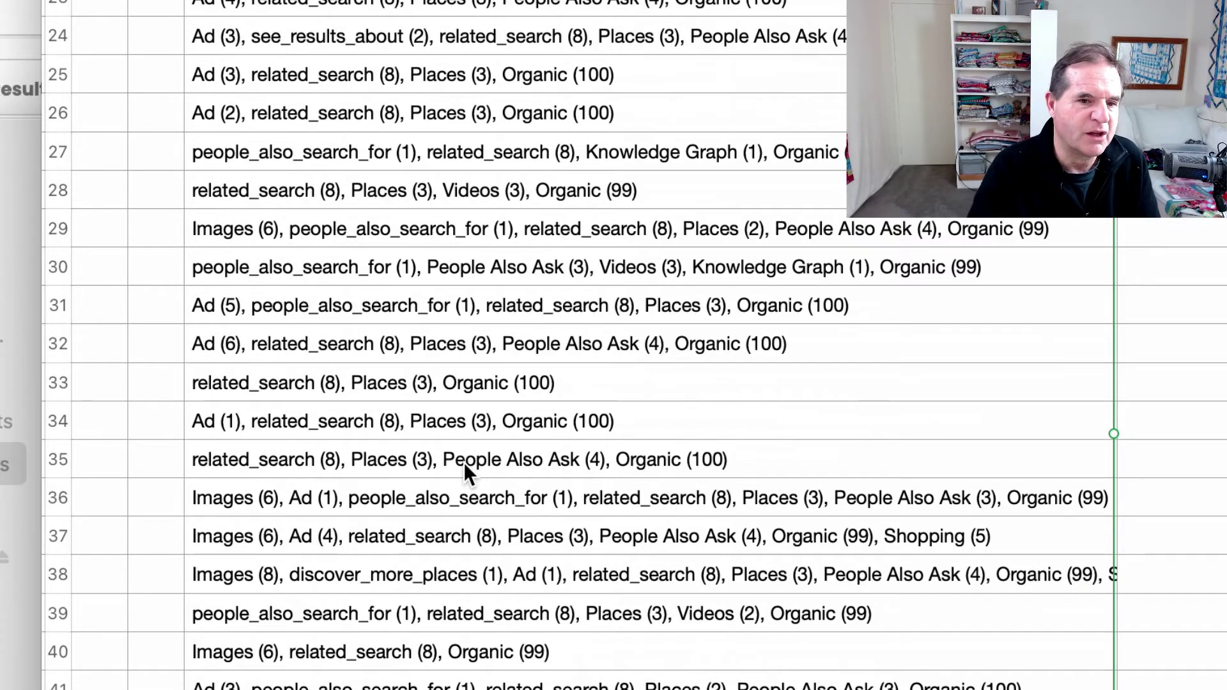
left_click(615, 383)
key("Left")
key("Left")
key("Left")
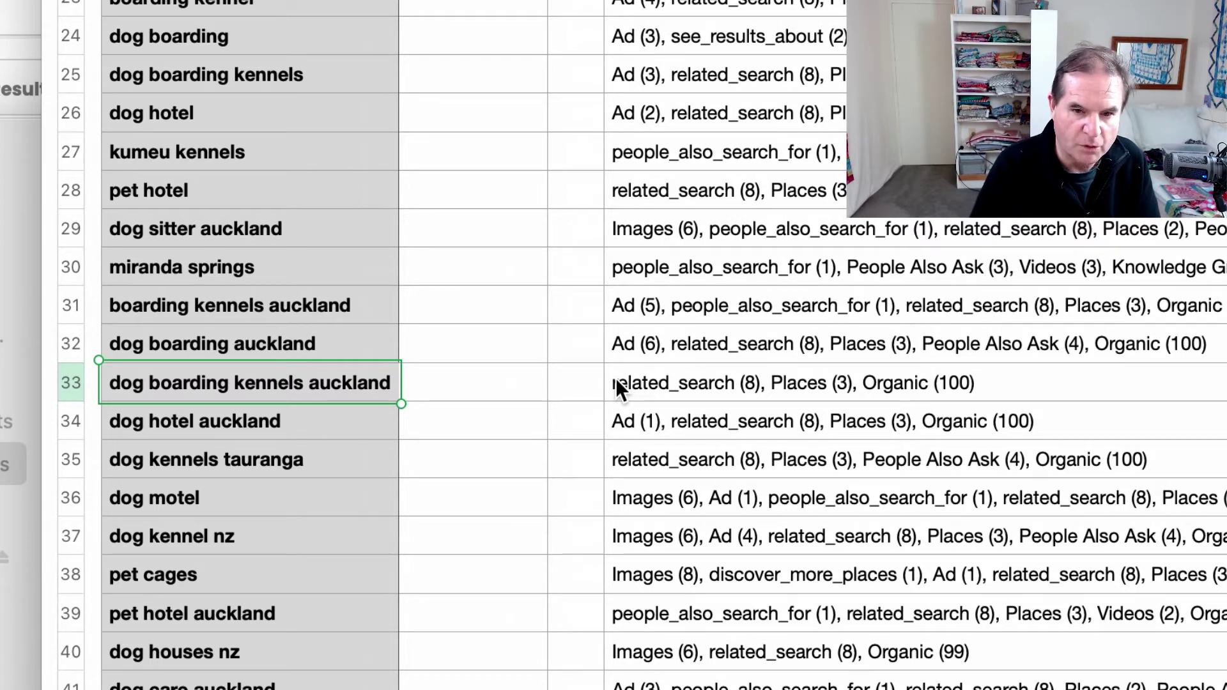
key("Right")
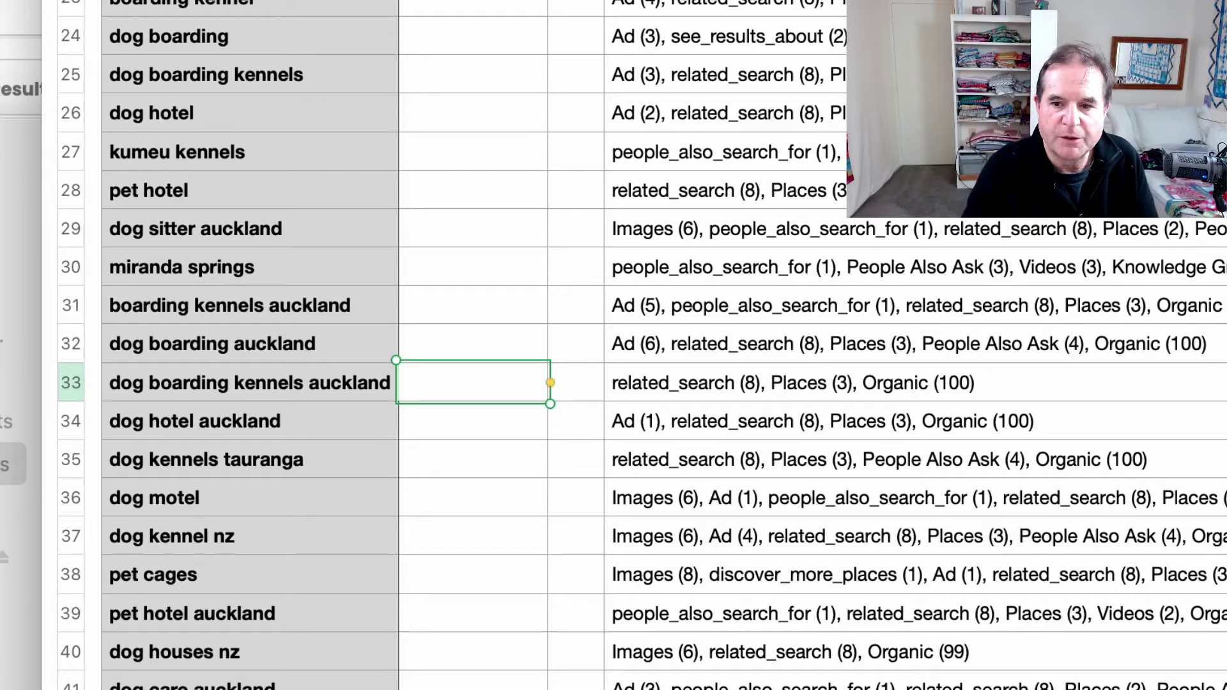
scroll(639, 345, "up", 10)
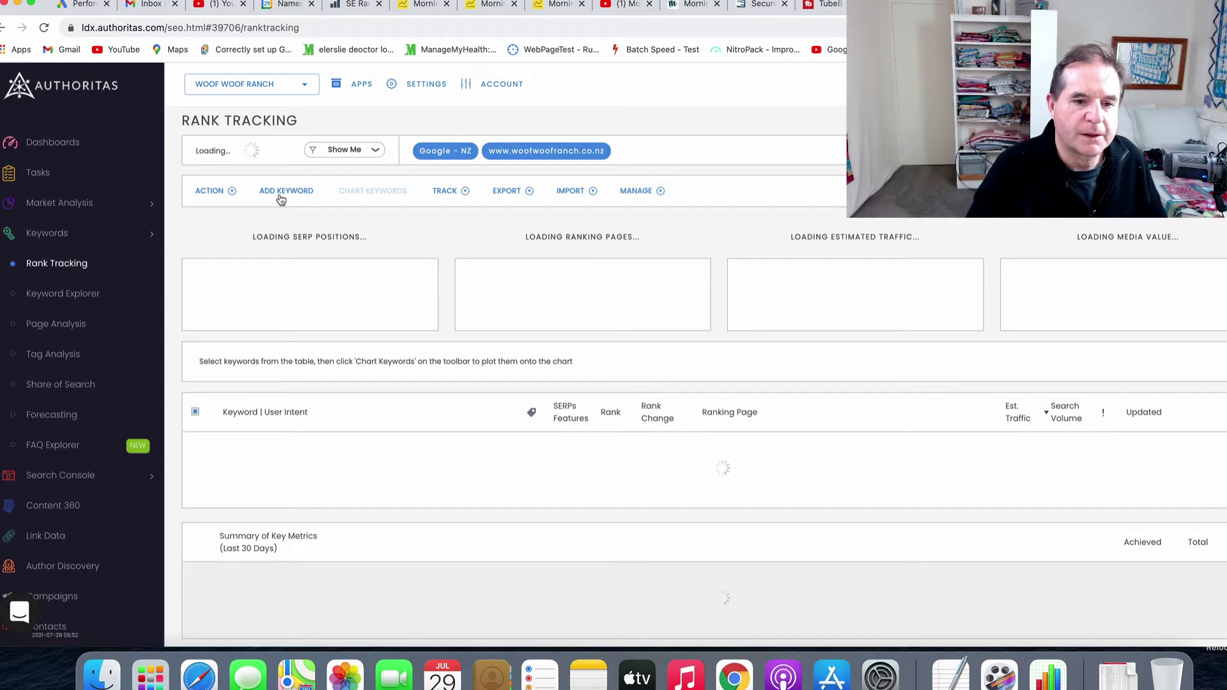
Step: Add the copied keyword list, including "dog boarding kennels" and "dog hotel", to Rank Tracking with Https enabled and no mapped page
left_click(287, 192)
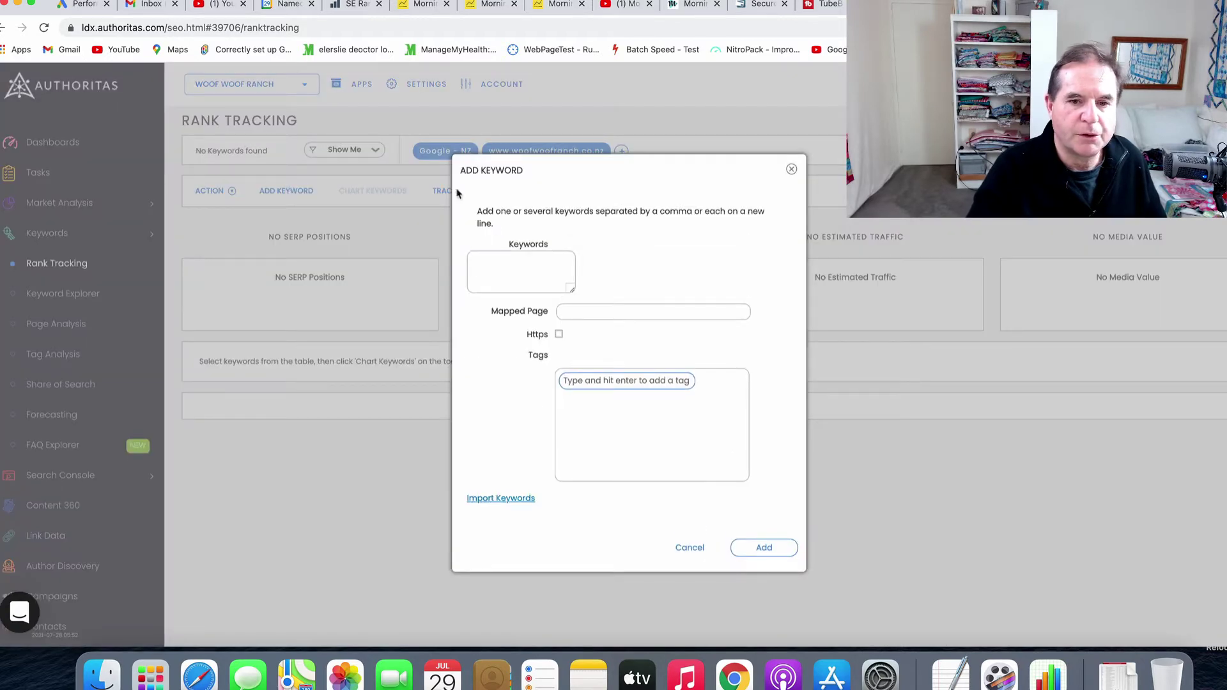
left_click(486, 266)
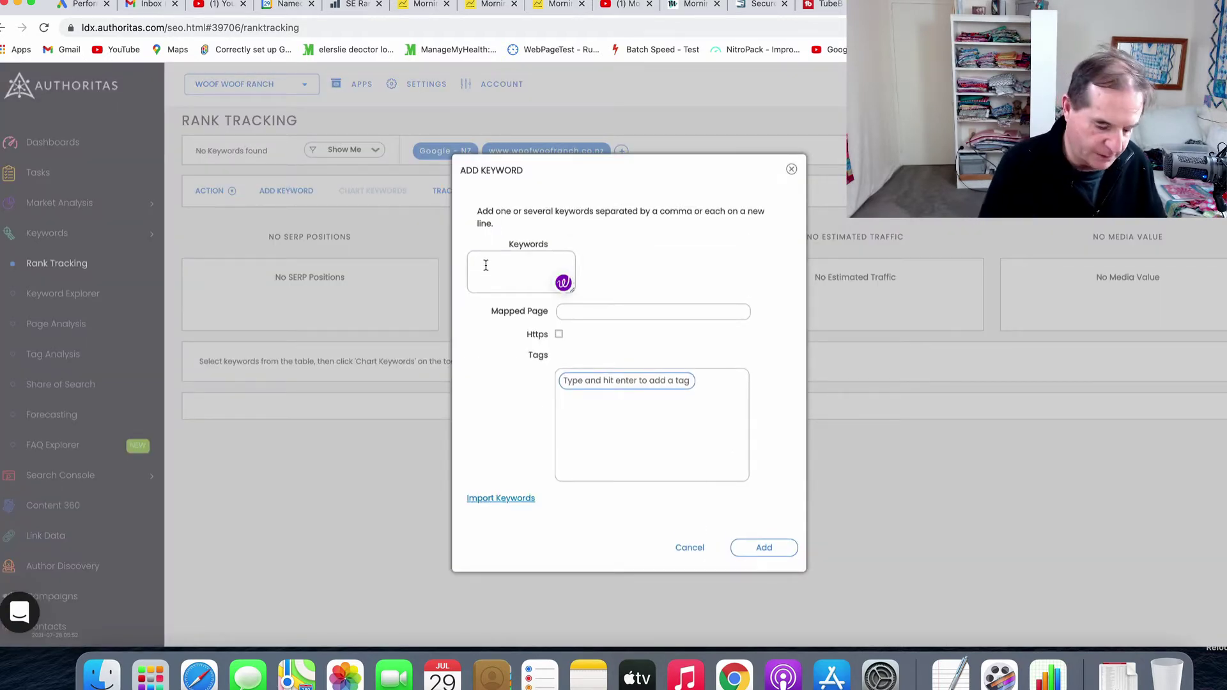
key("super+v")
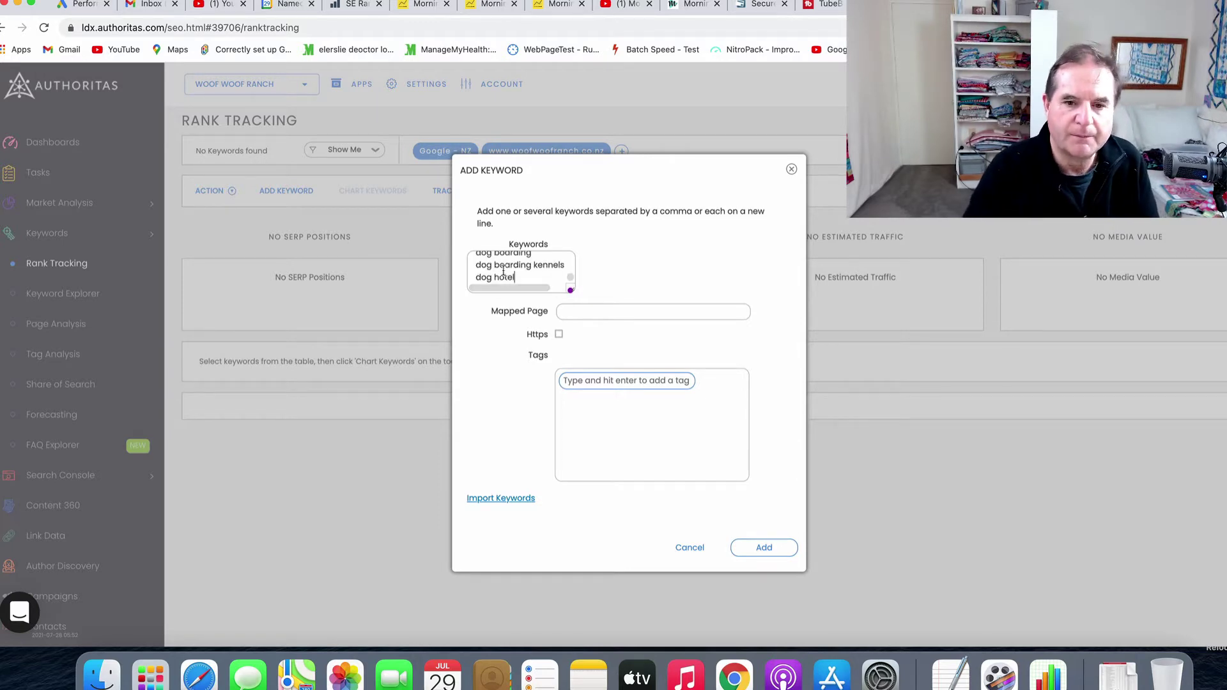
left_click(611, 310)
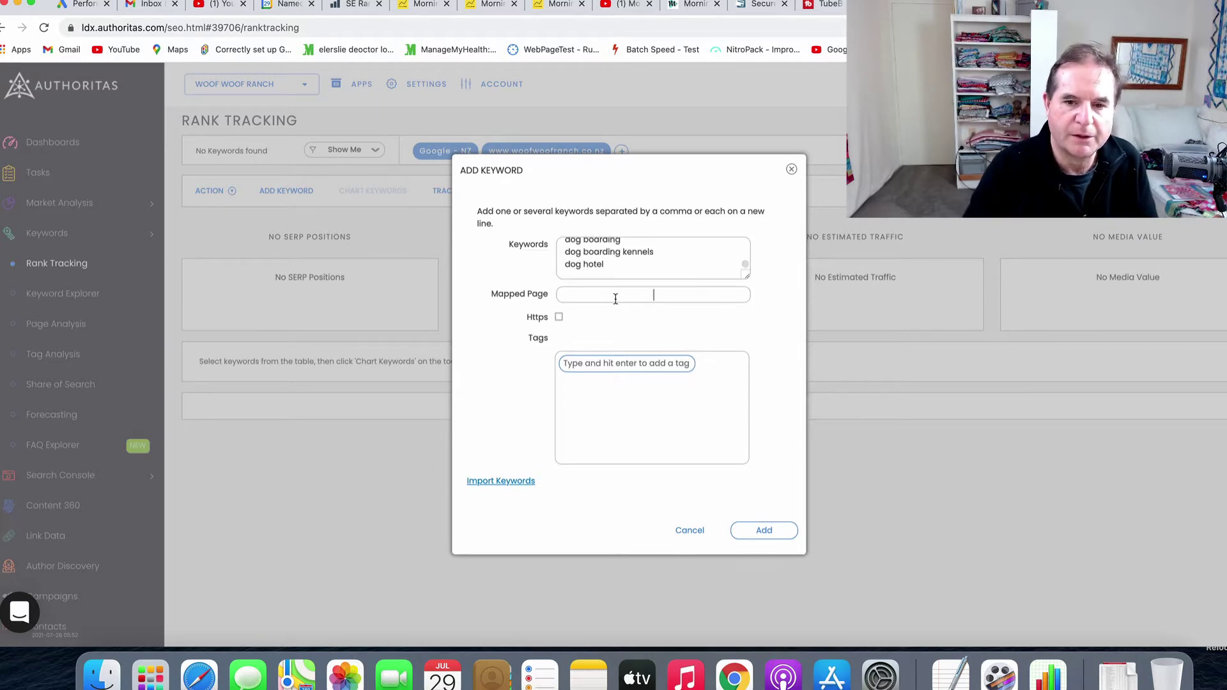
left_click(559, 317)
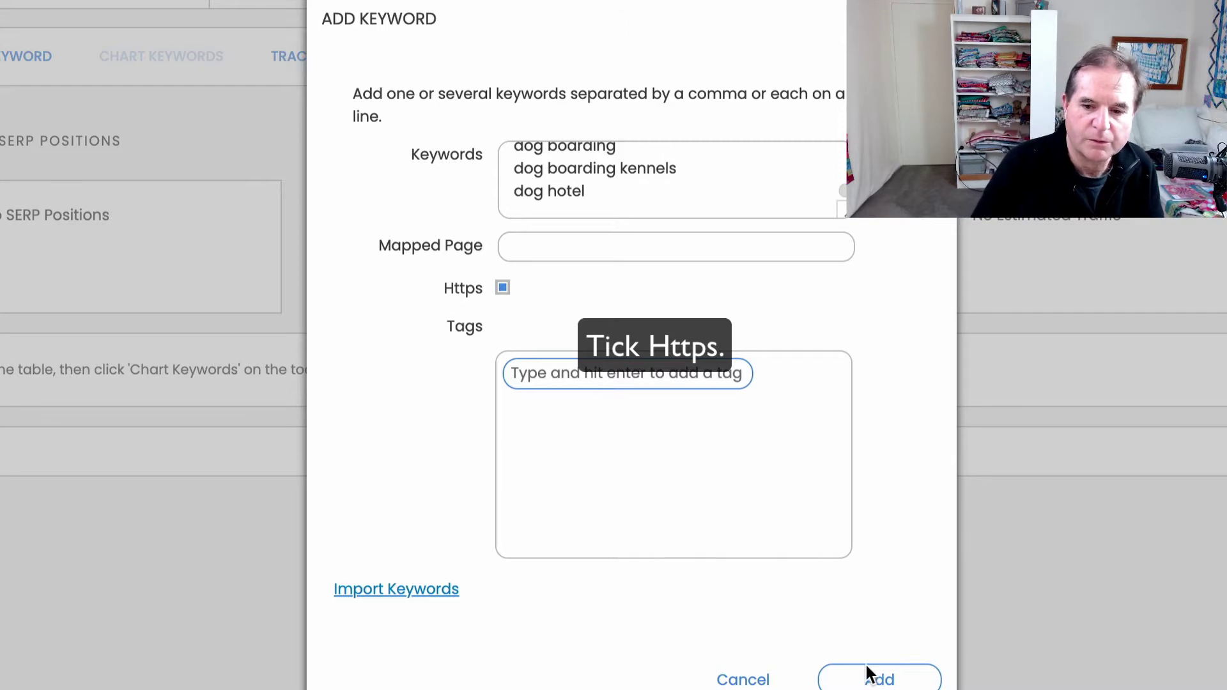
left_click(882, 681)
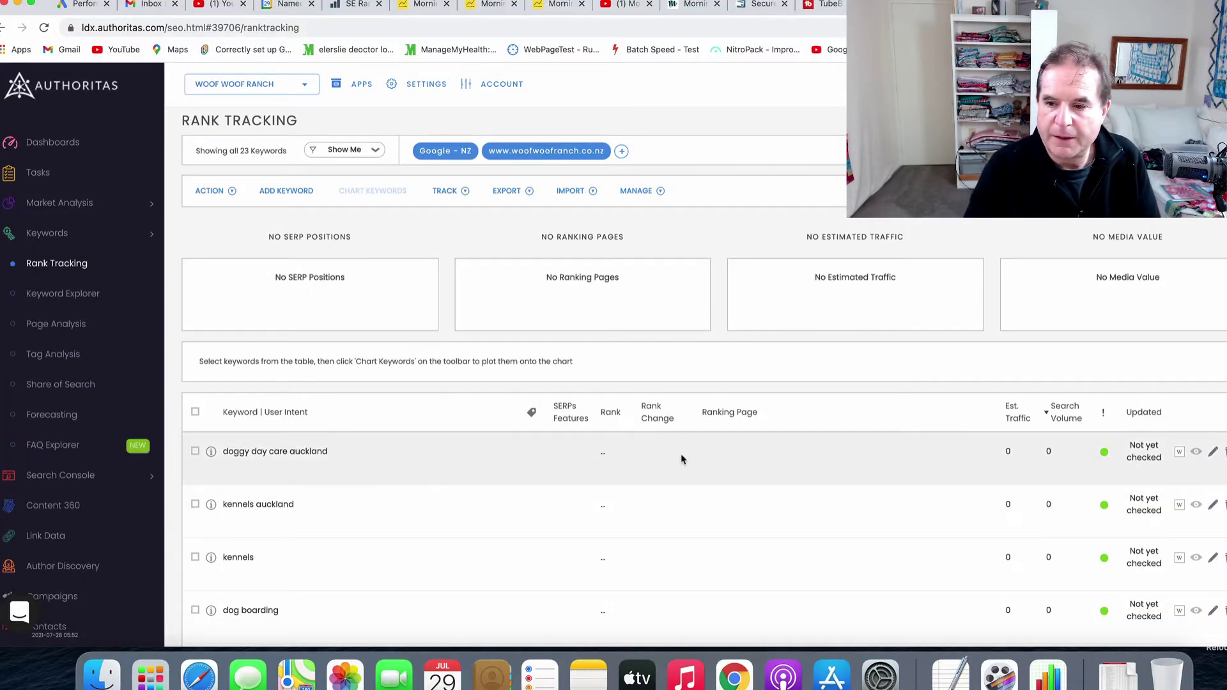
Step: Search Google for "doggy day care auckland" in a new tab and look through the results for competitor sites
left_click_drag(345, 453, 237, 451)
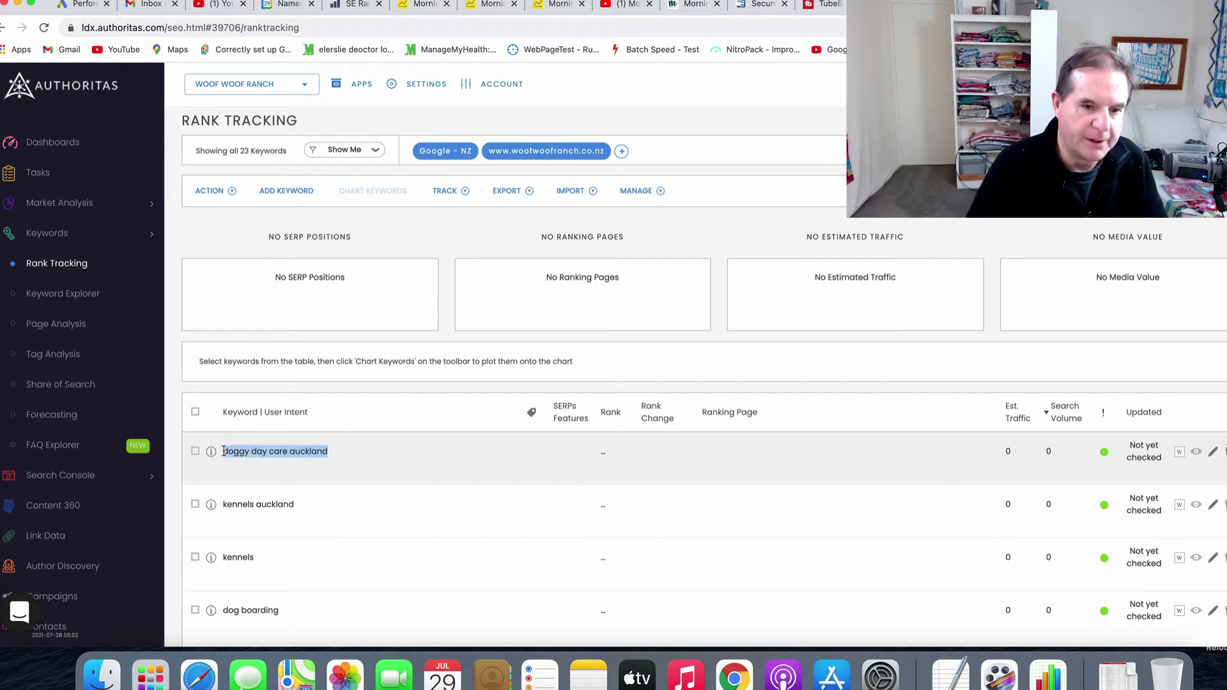
mouse_move(507, 190)
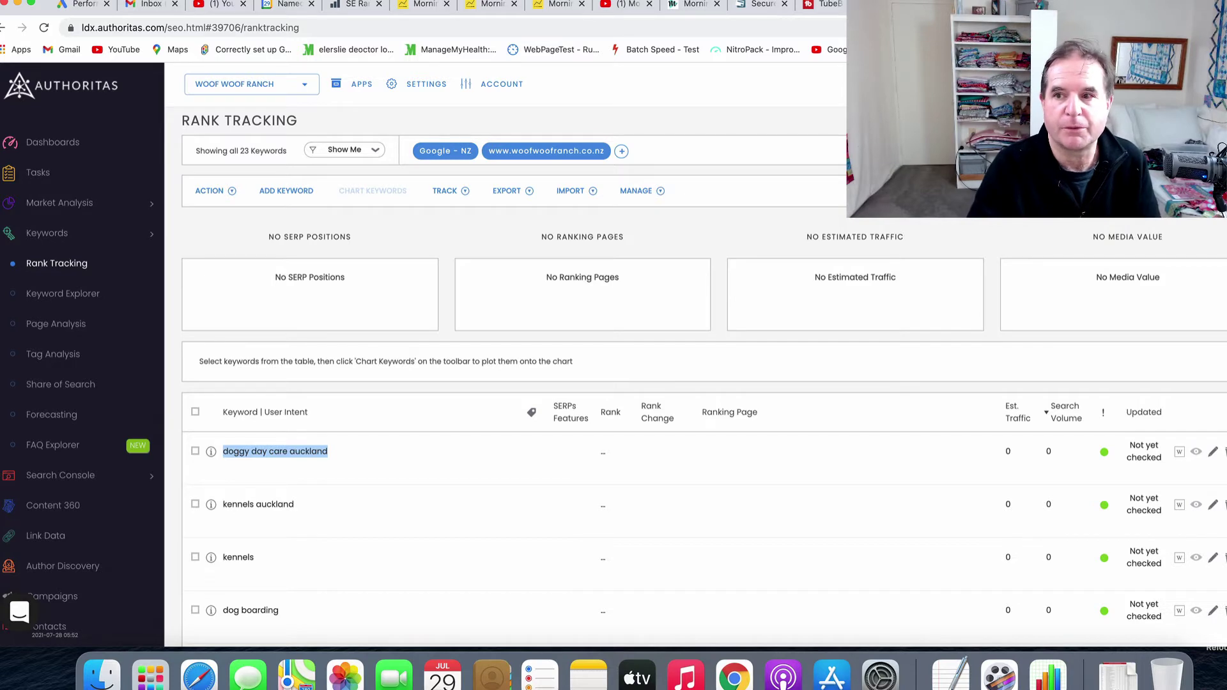
key("super+t")
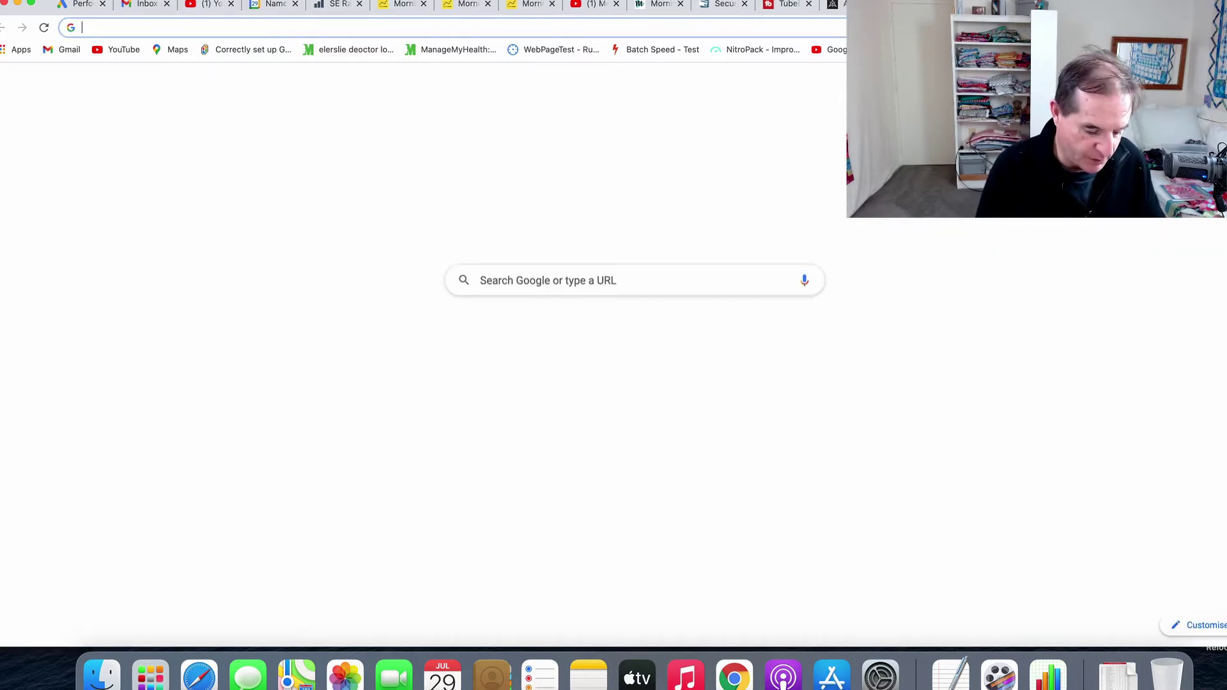
type("doggy day care auckland")
key("Return")
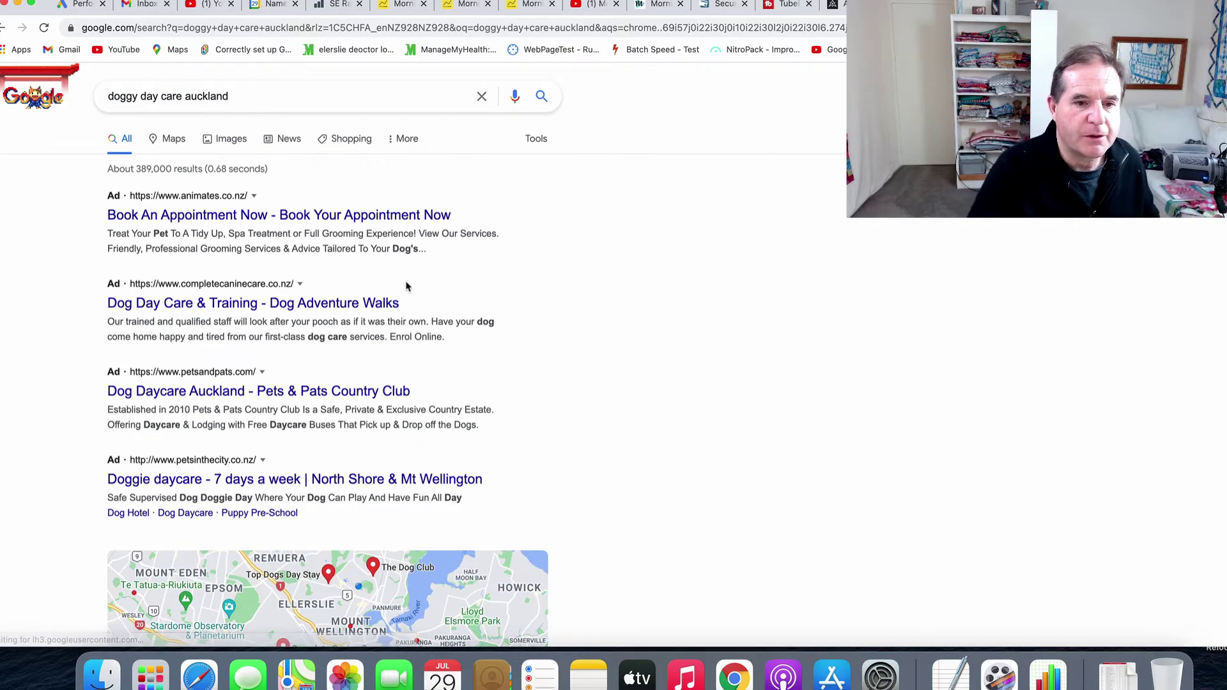
scroll(406, 286, "down", 7)
scroll(406, 287, "down", 9)
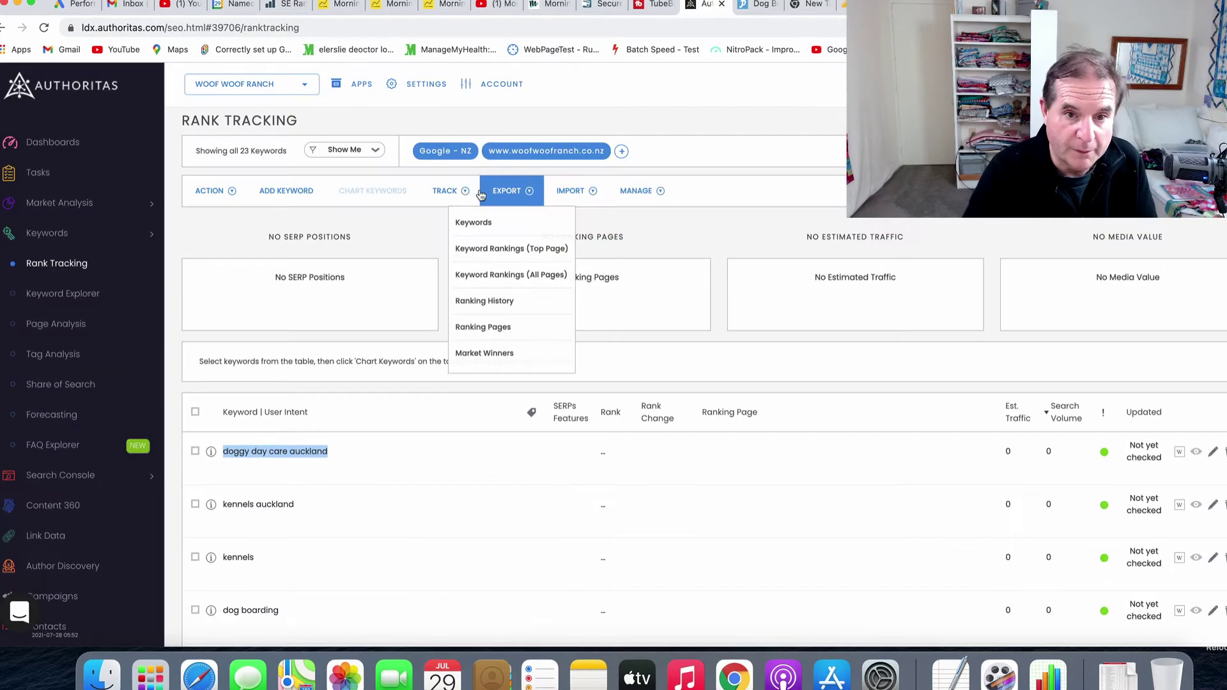
mouse_move(459, 195)
left_click(438, 224)
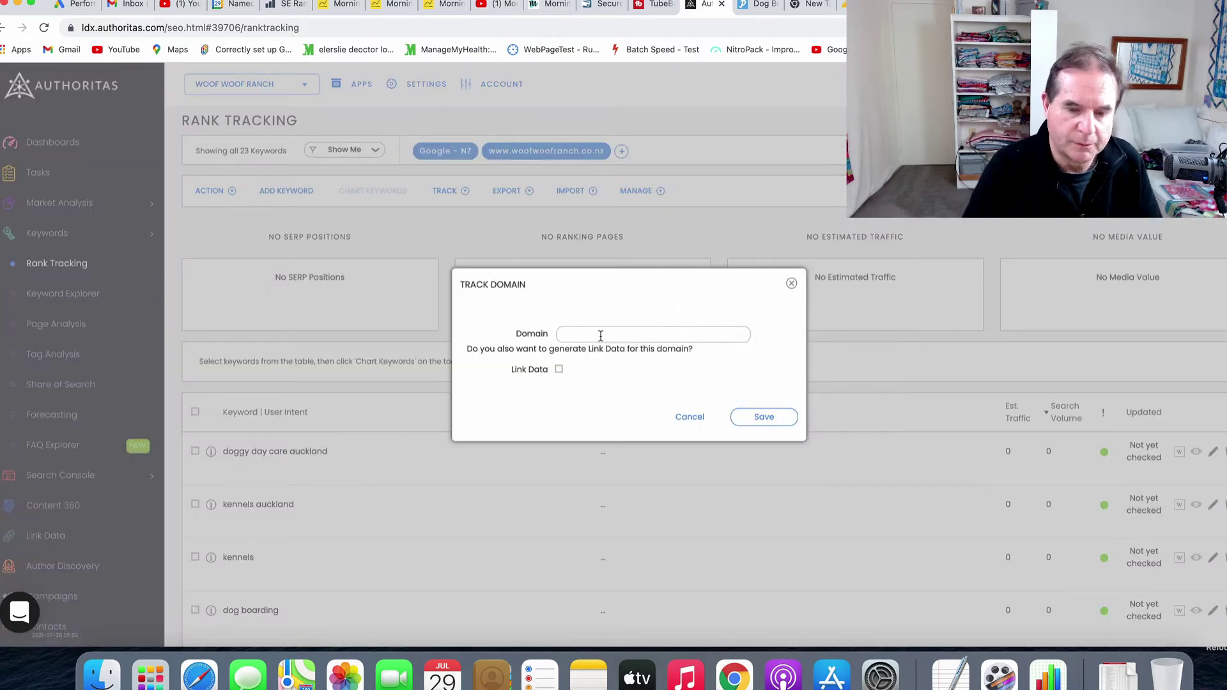
type("www.pawshake.co.nz")
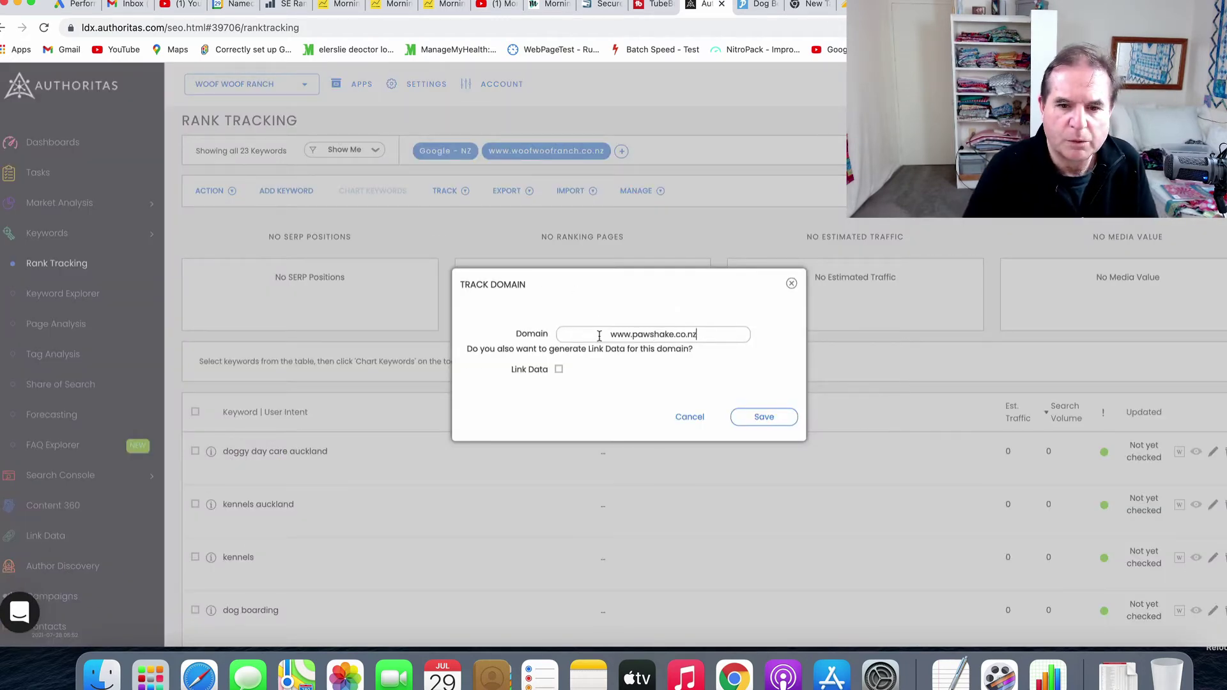
left_click(559, 371)
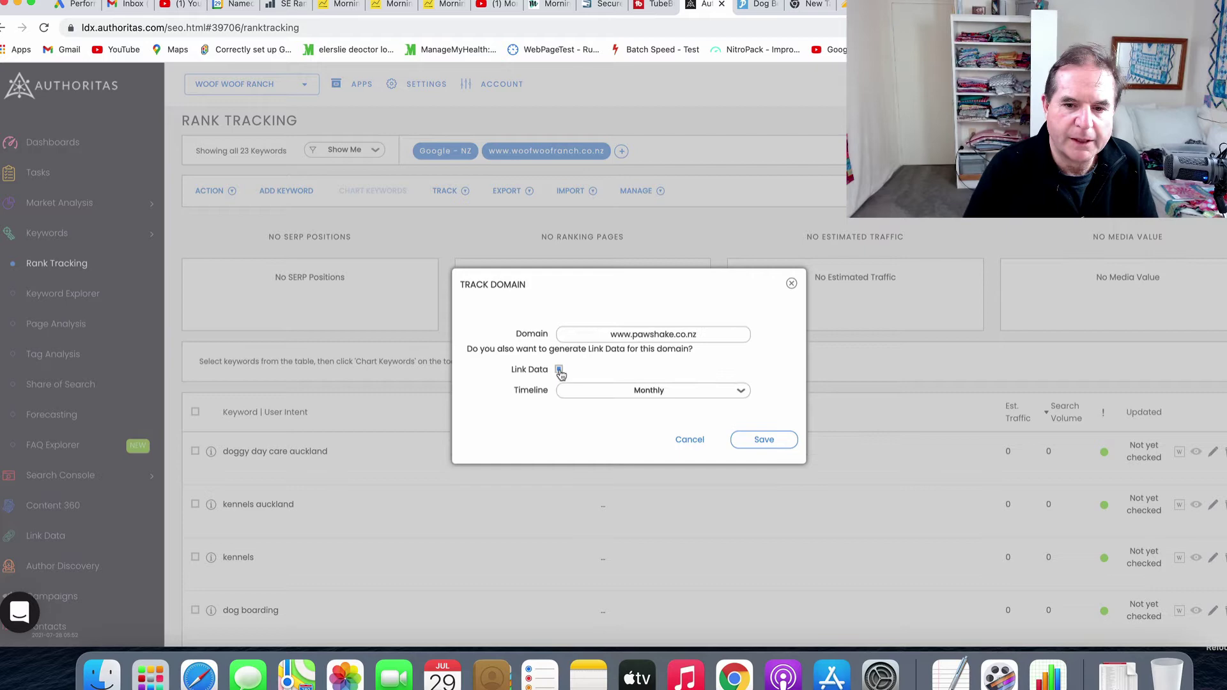
left_click(602, 392)
left_click(643, 469)
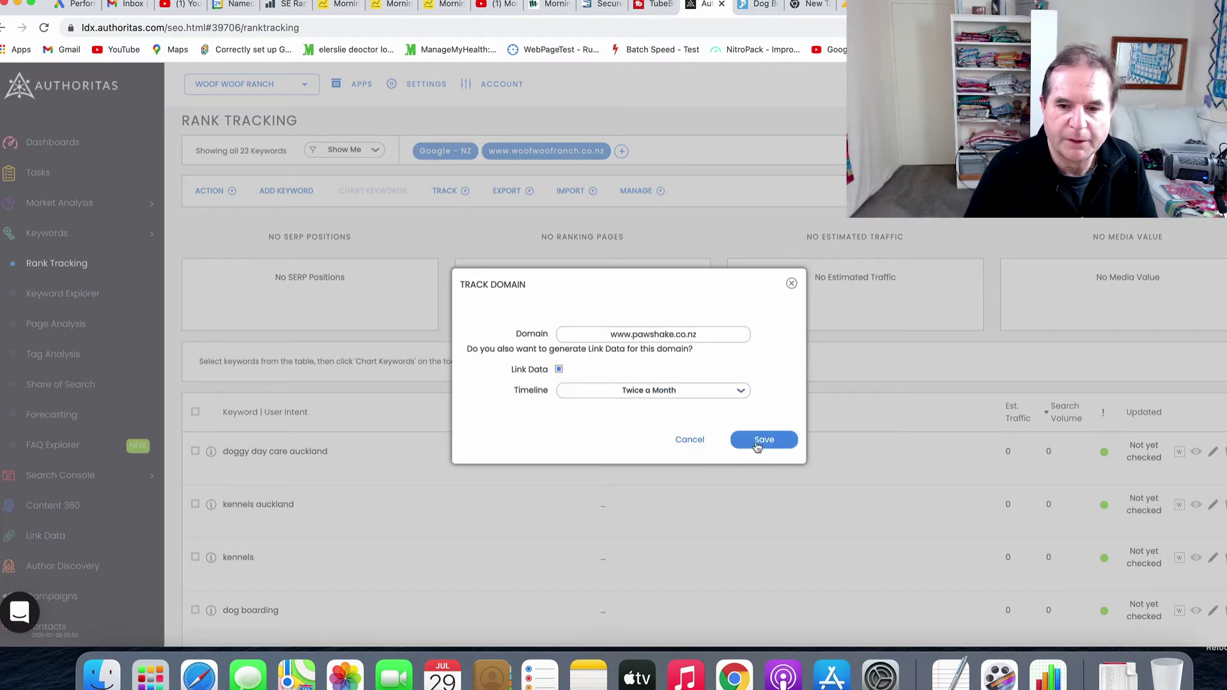
left_click(760, 442)
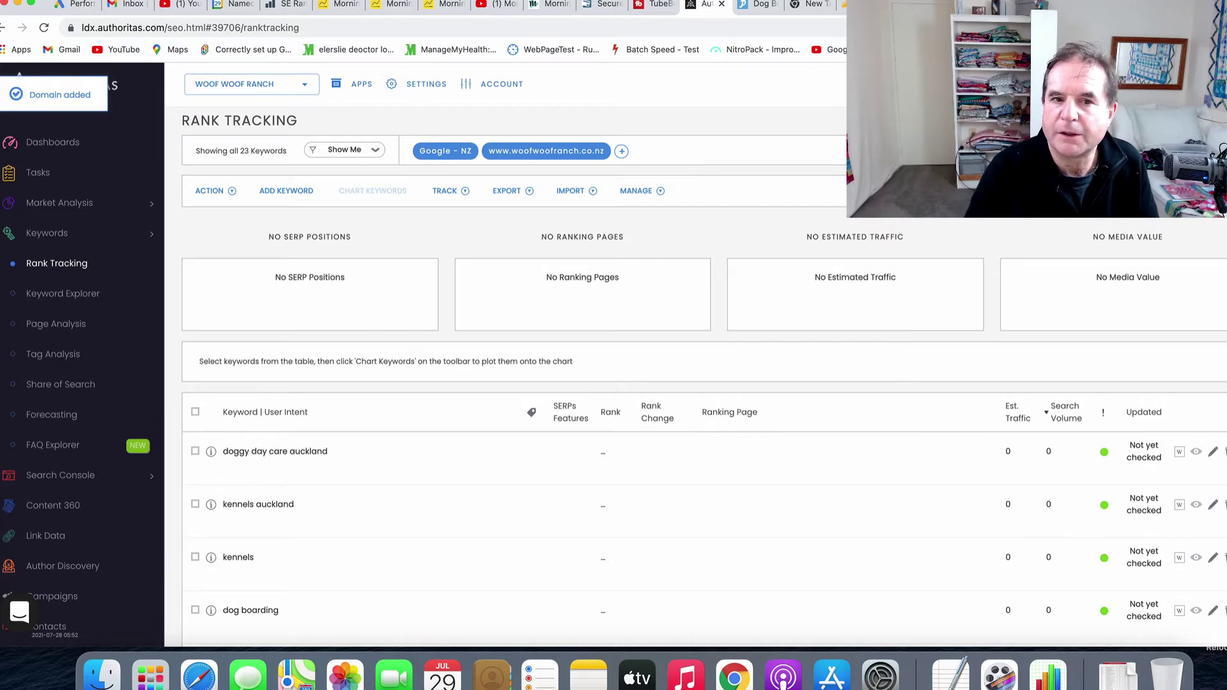
Step: Copy the Complete Canine Care site's address and paste it as the domain of a new Track Domain entry
left_click(259, 18)
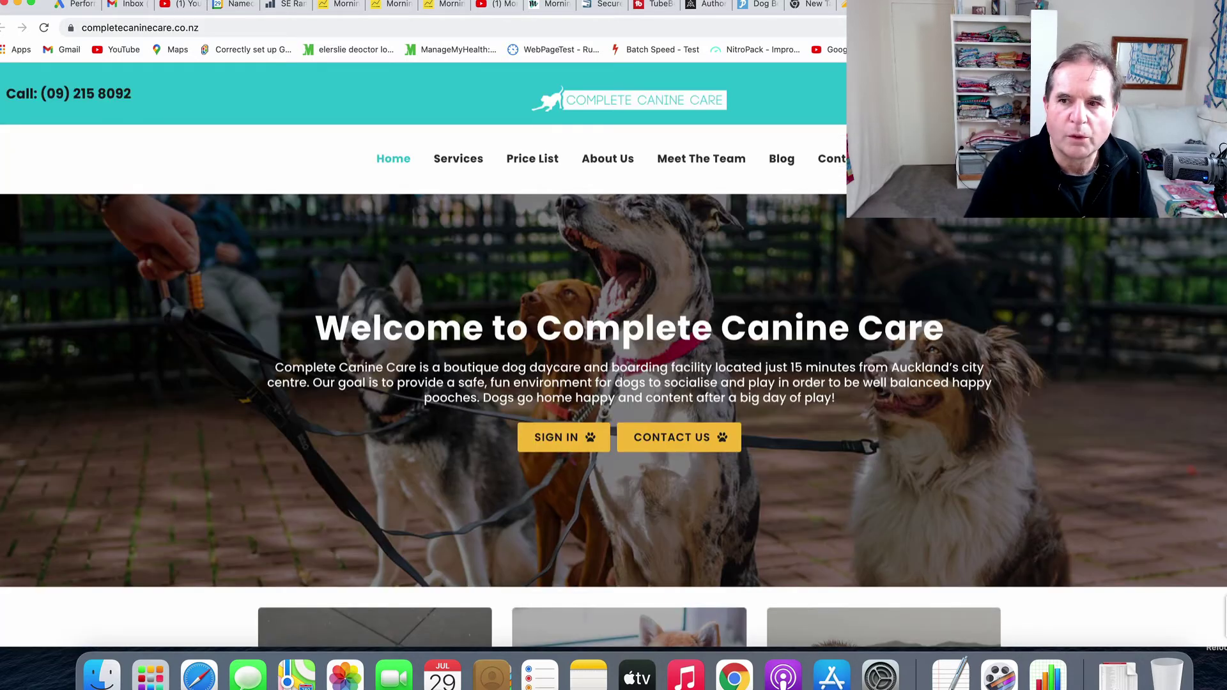
left_click(144, 27)
key("super+c")
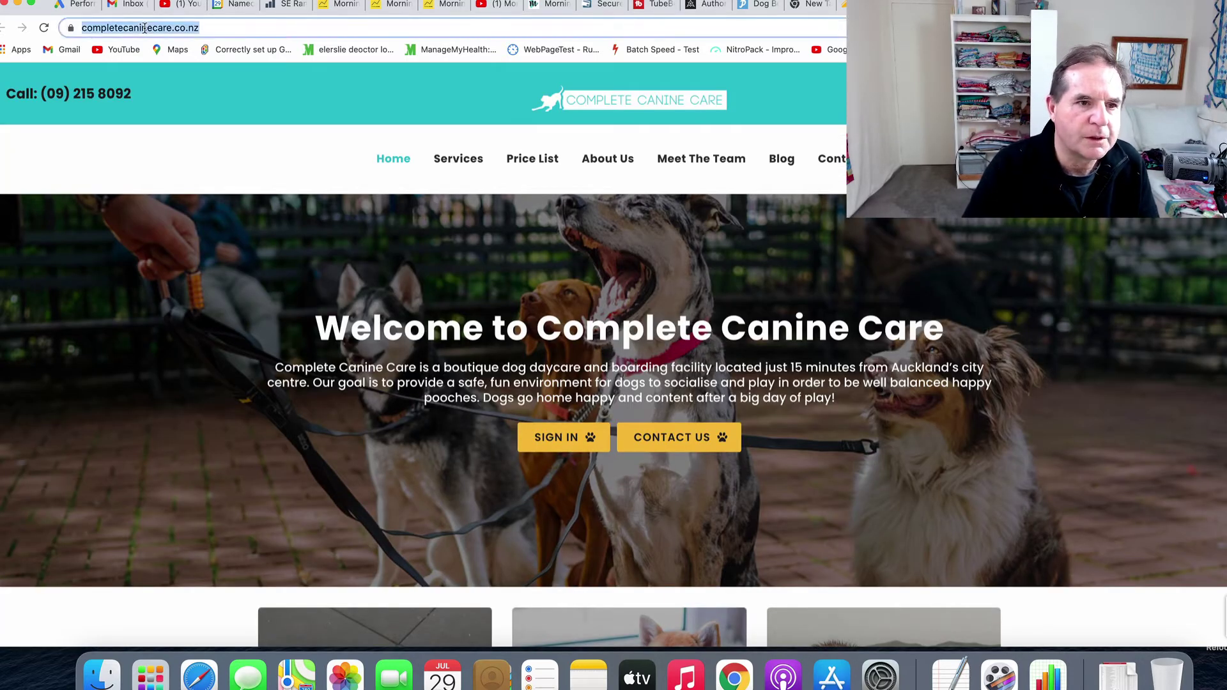
left_click(712, 7)
left_click(444, 191)
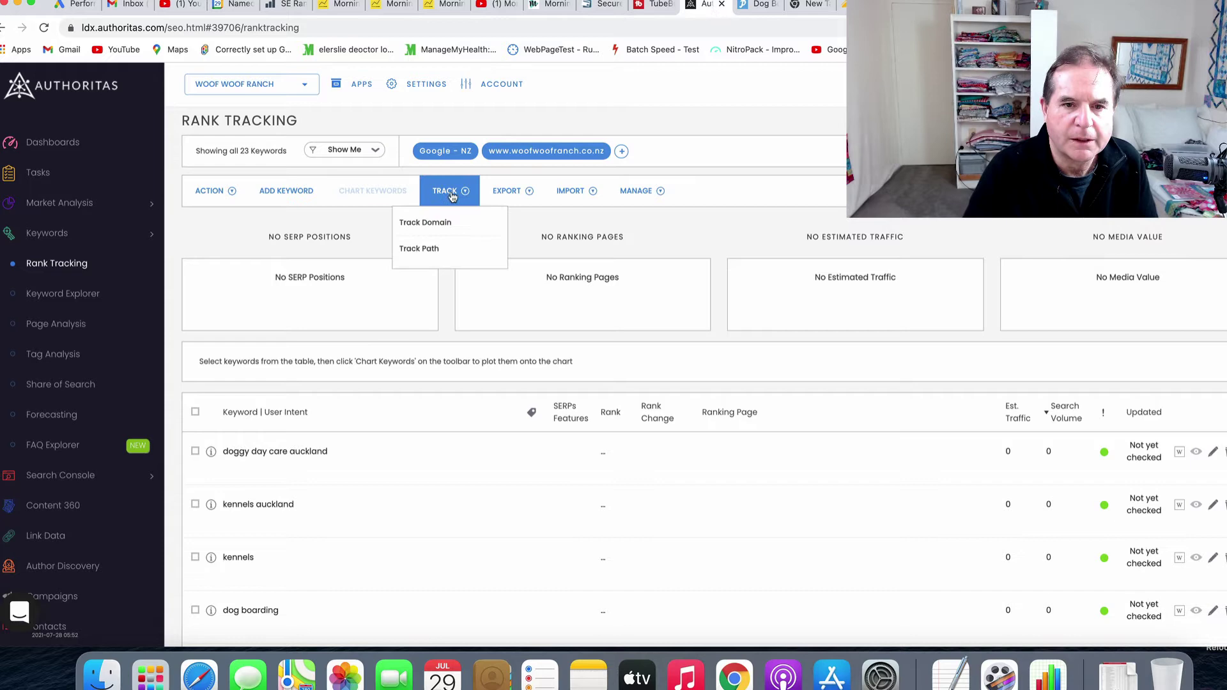
left_click(434, 221)
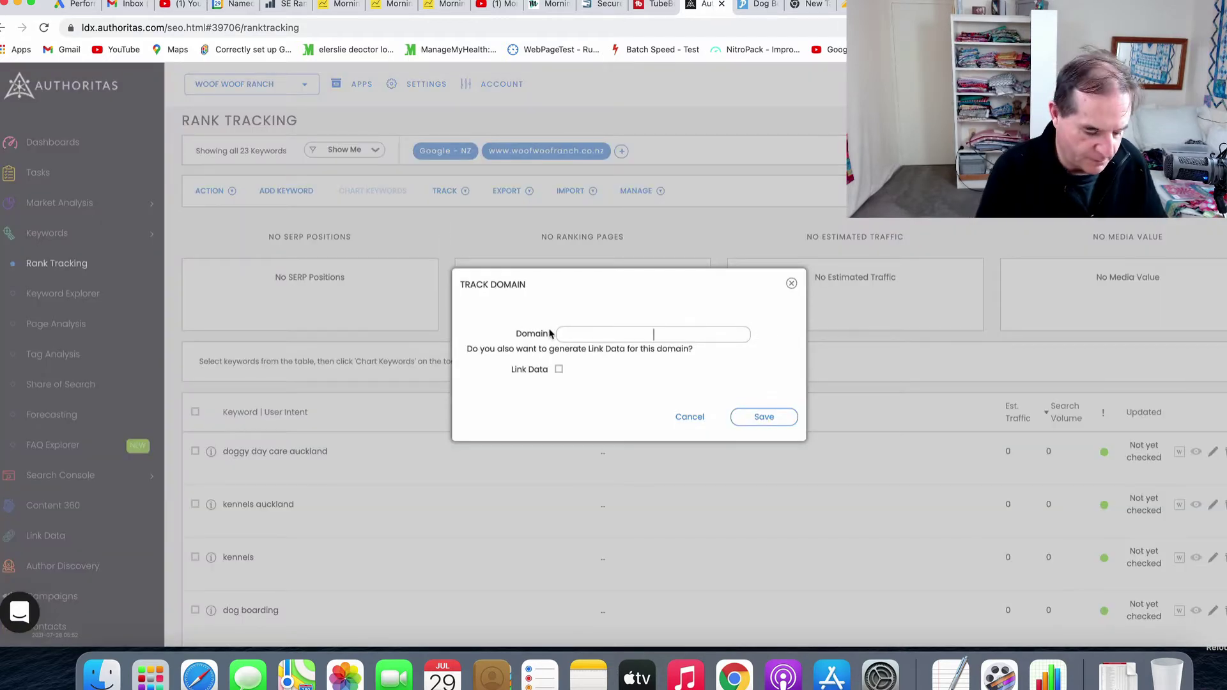
key("super+v")
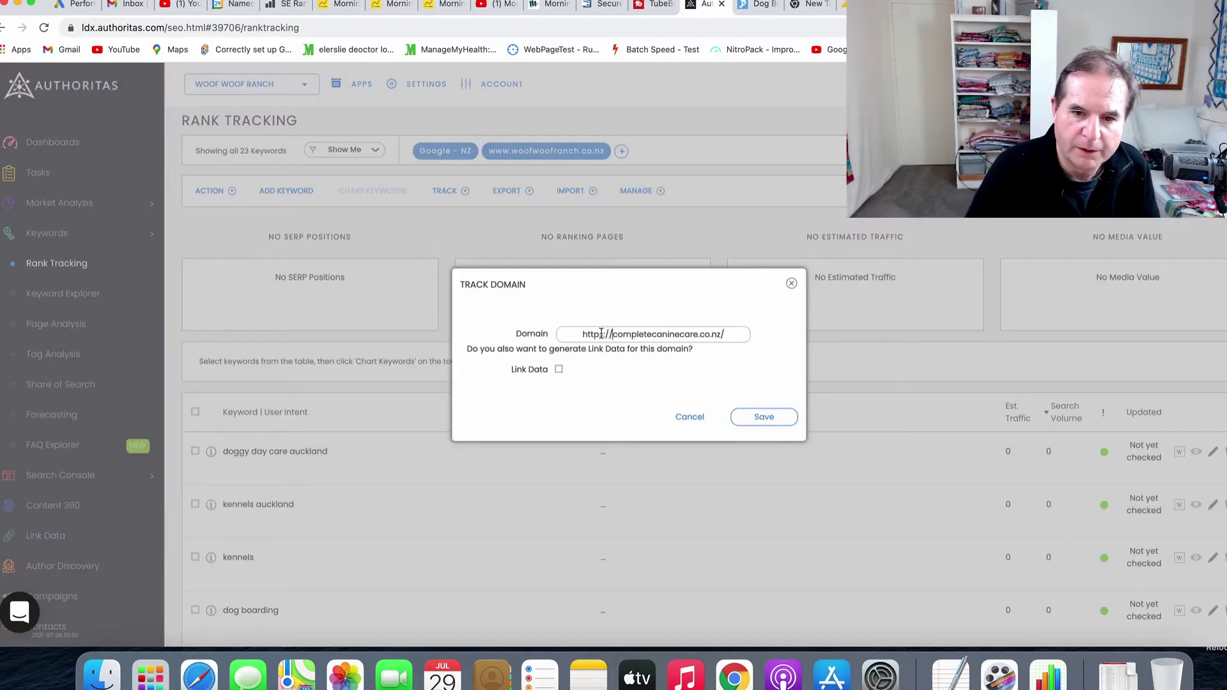
left_click_drag(612, 333, 581, 333)
type("www.")
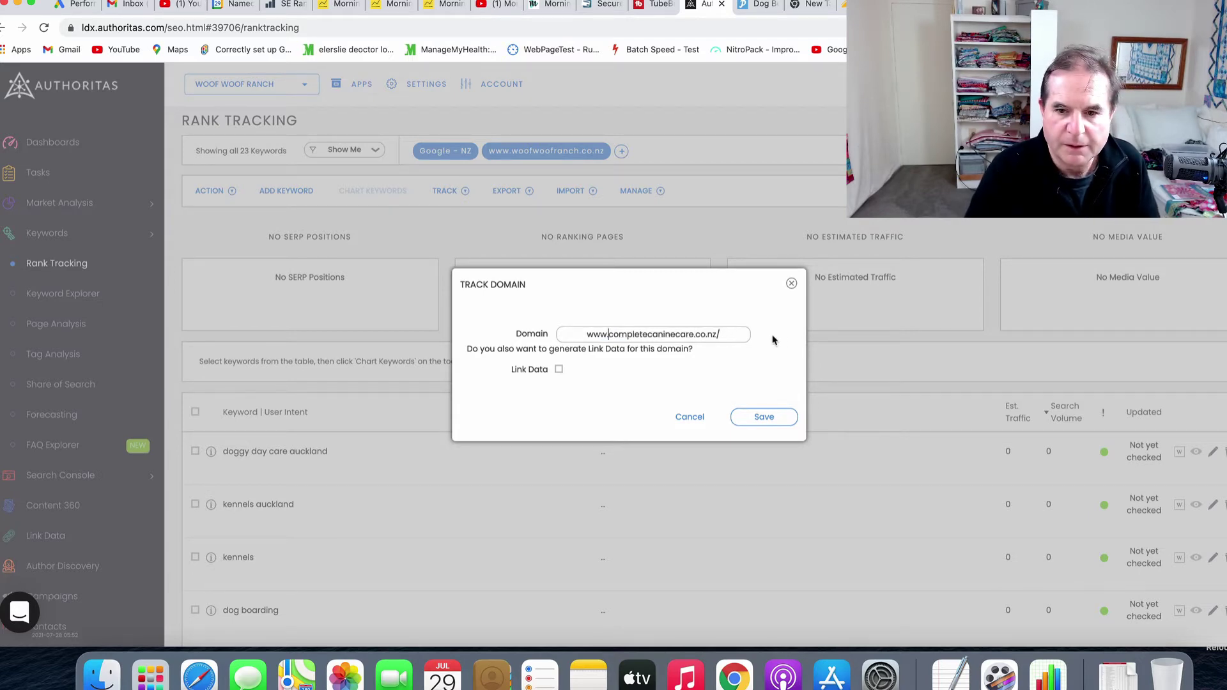
left_click(733, 334)
key("BackSpace")
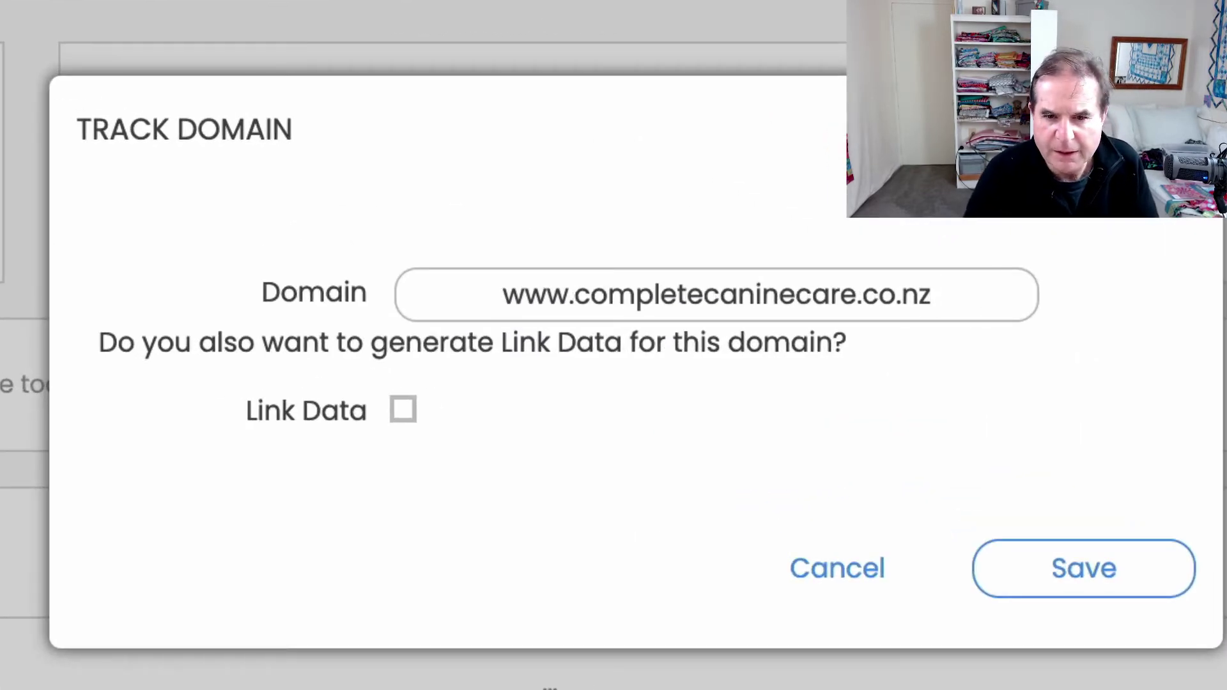
left_click(404, 411)
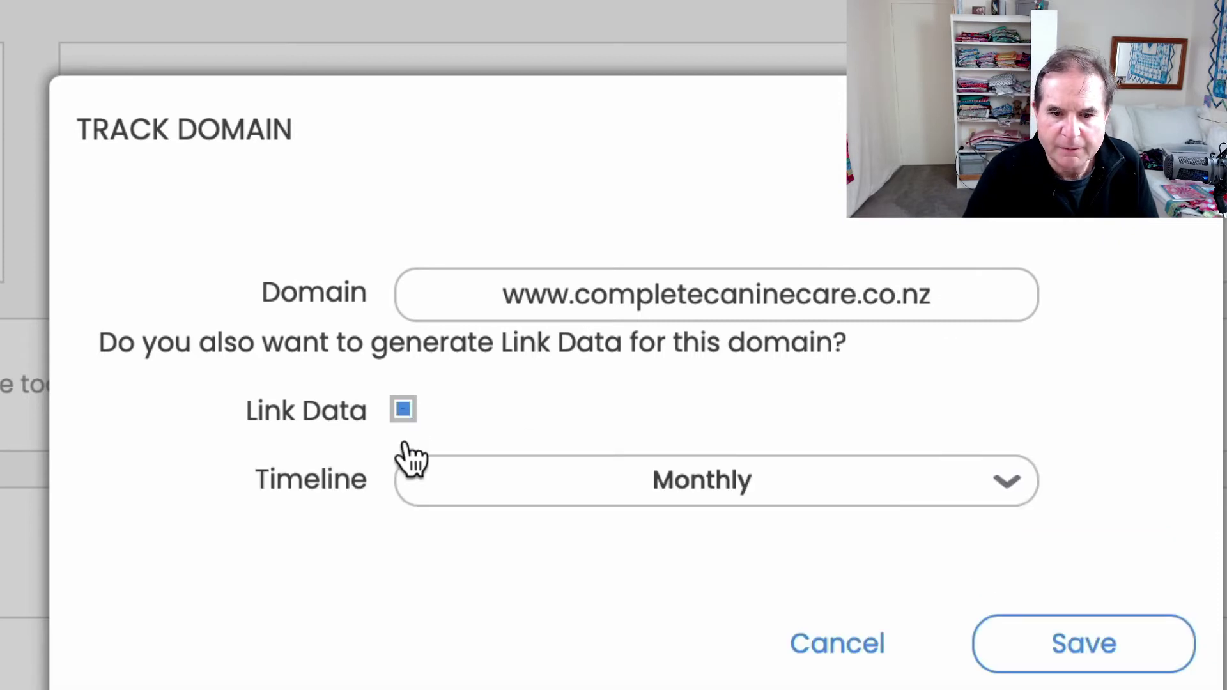
left_click(482, 493)
left_click(716, 689)
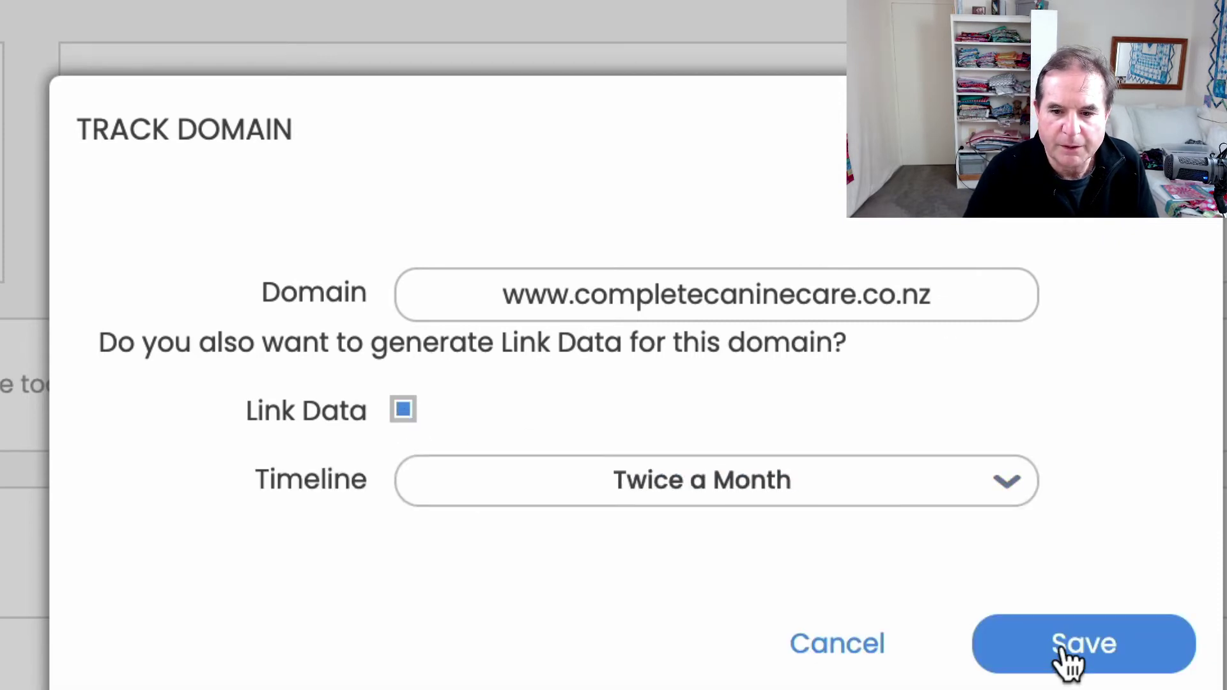
left_click(1065, 654)
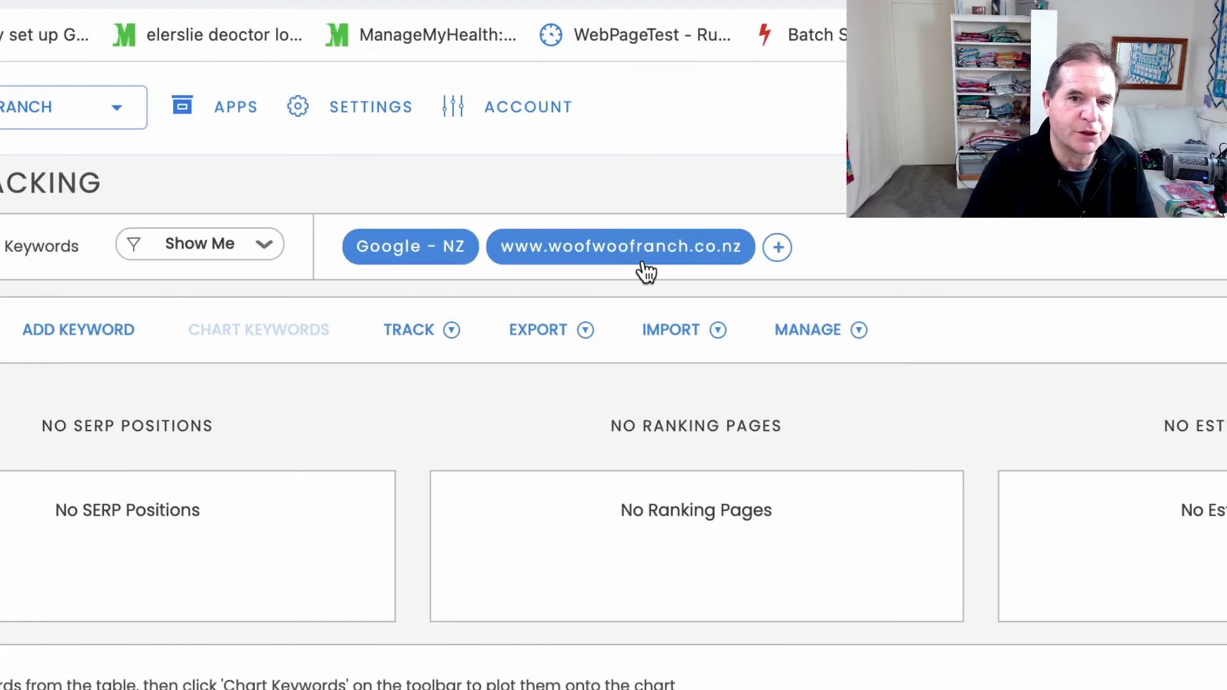
Step: Check which domains are available in the Rank Tracking domain filter, keeping the current selection
left_click(561, 154)
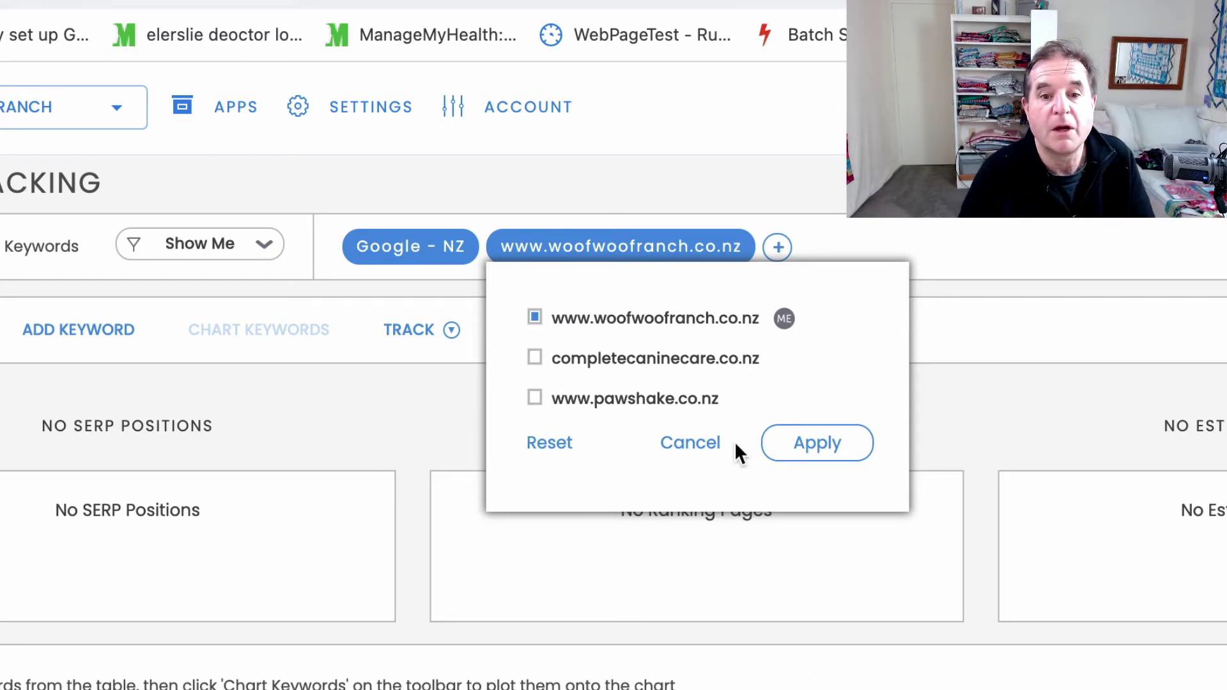
left_click(703, 442)
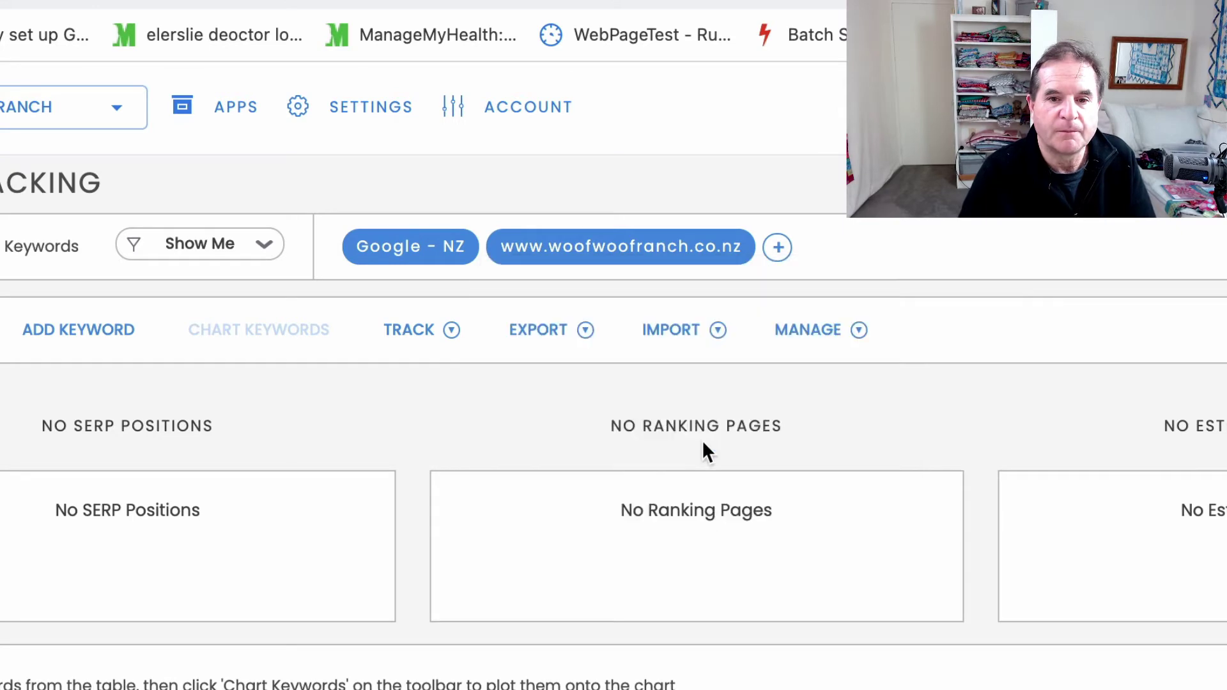
left_click(824, 330)
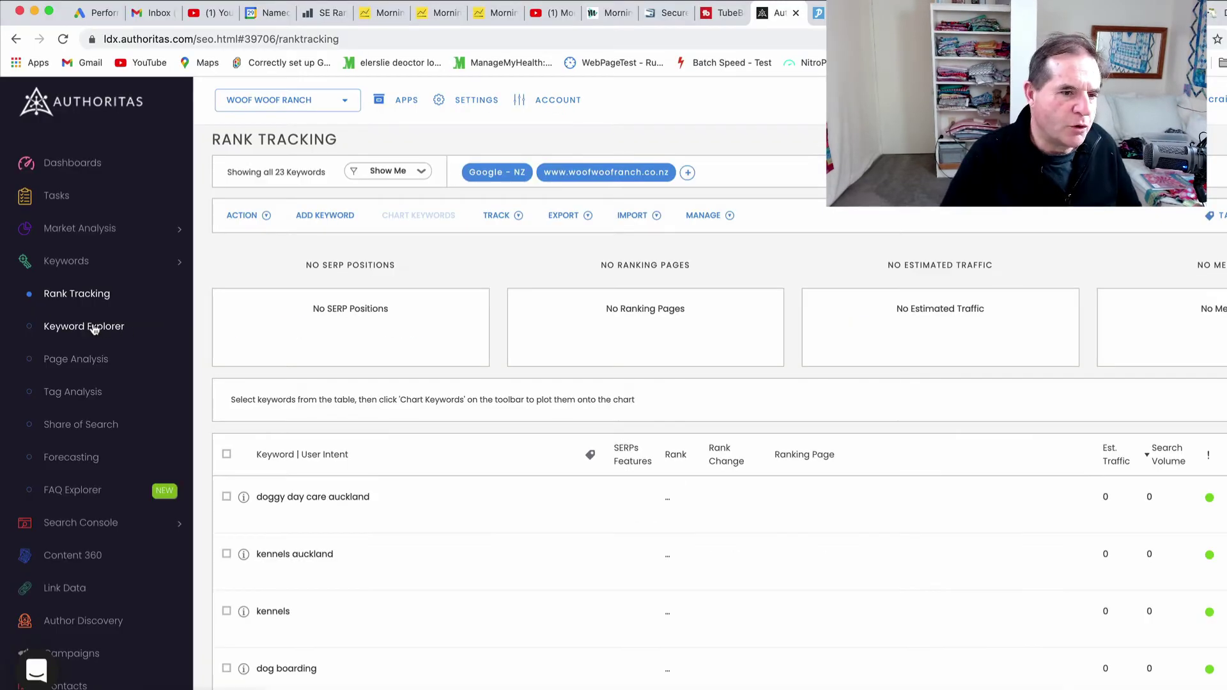
Step: Look up the keyword "dog boarding" in Keyword Explorer for the New Zealand (EN) market
left_click(94, 330)
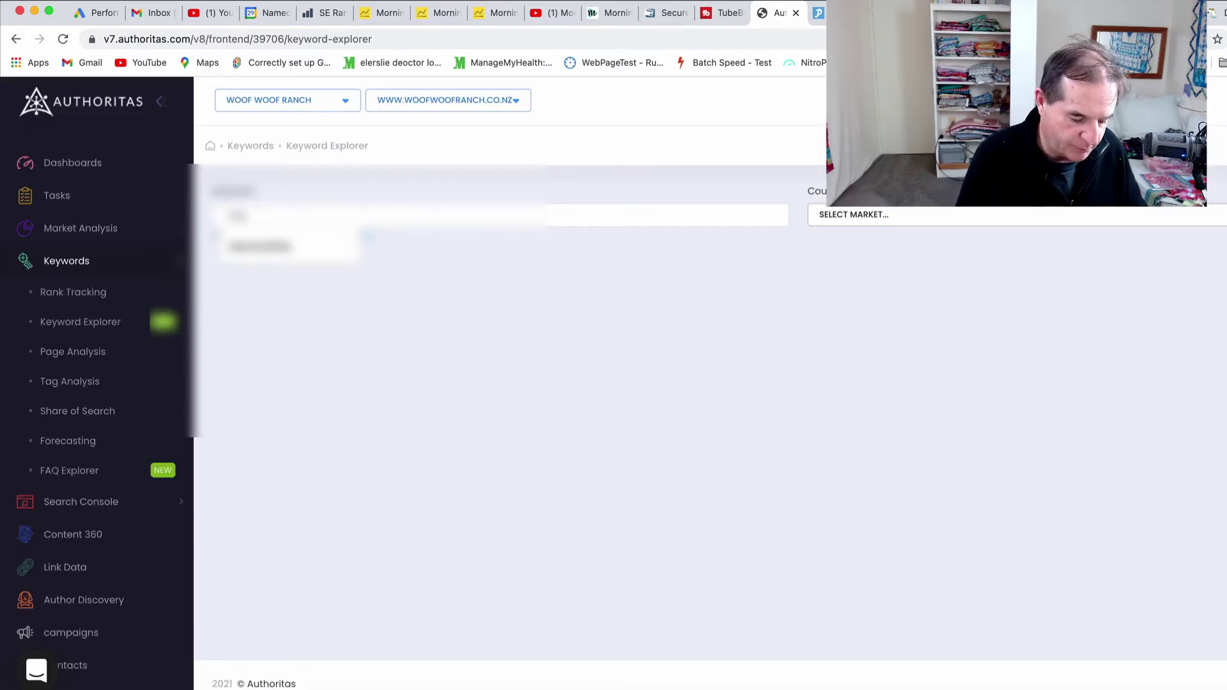
left_click(258, 246)
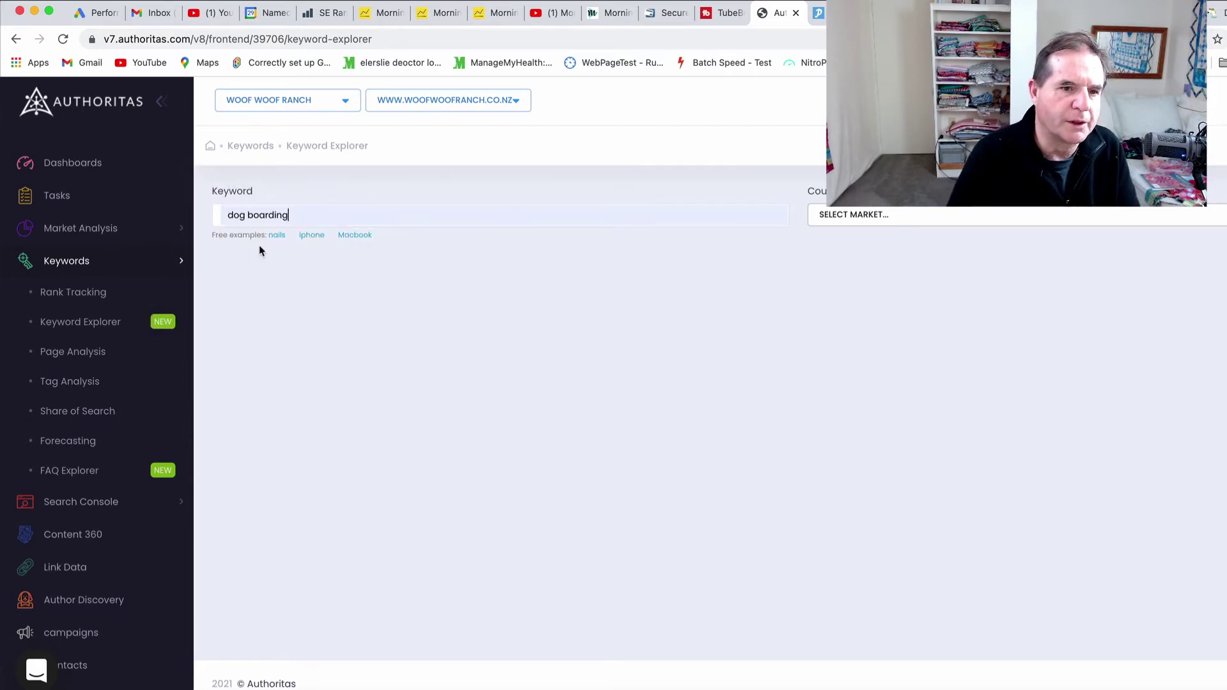
left_click(1054, 222)
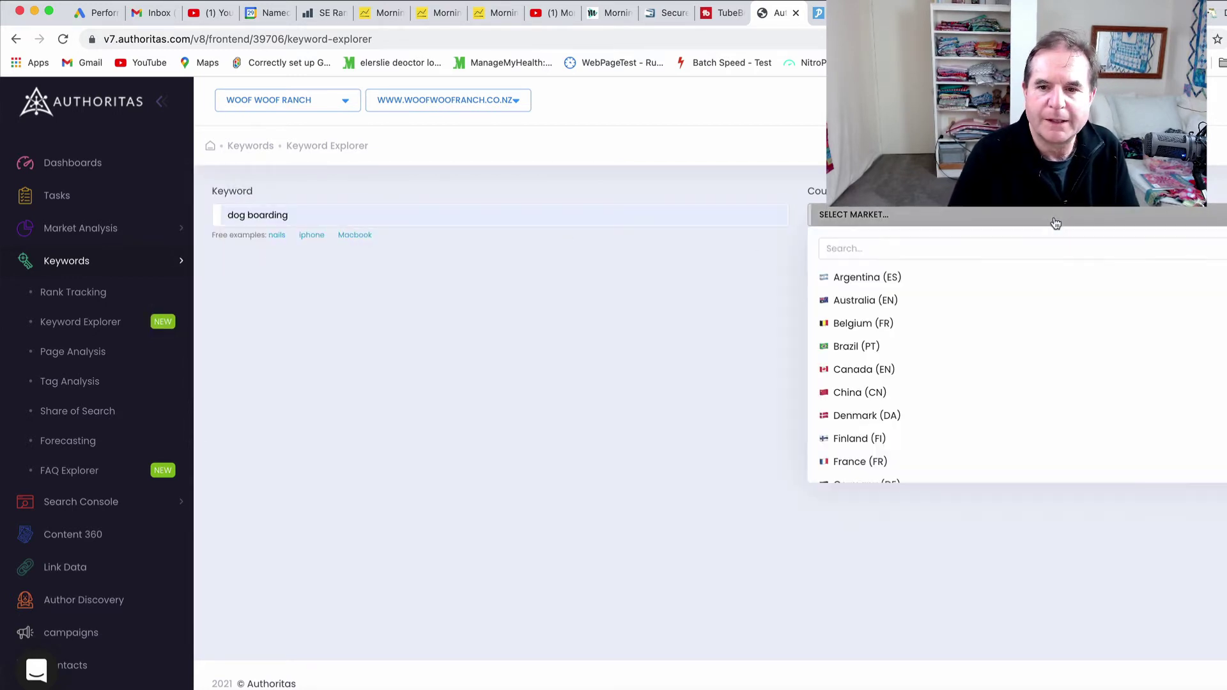
scroll(952, 326, "down", 1)
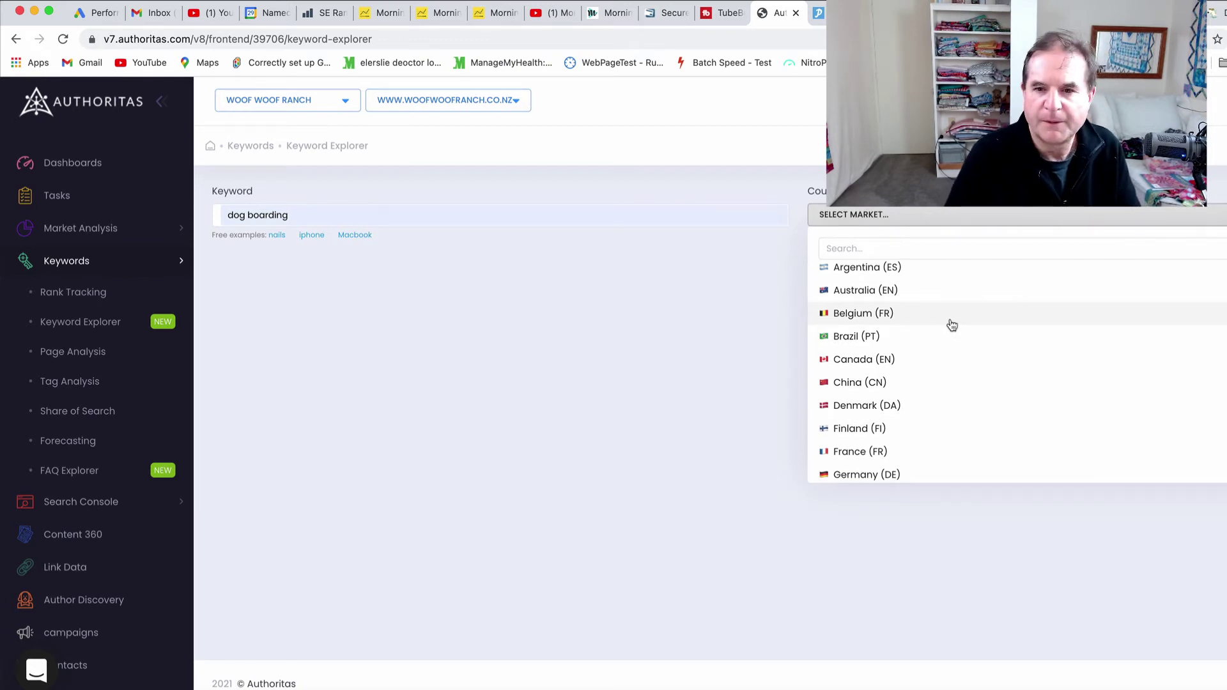
scroll(952, 326, "down", 5)
left_click(931, 249)
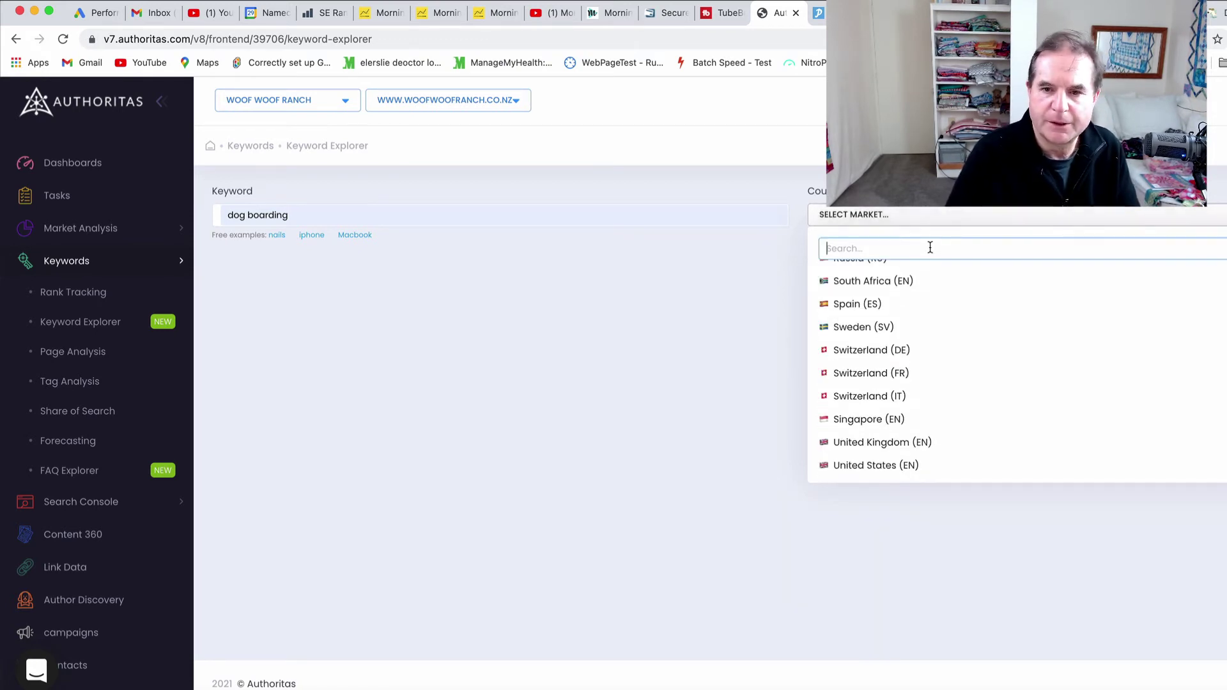
type("new")
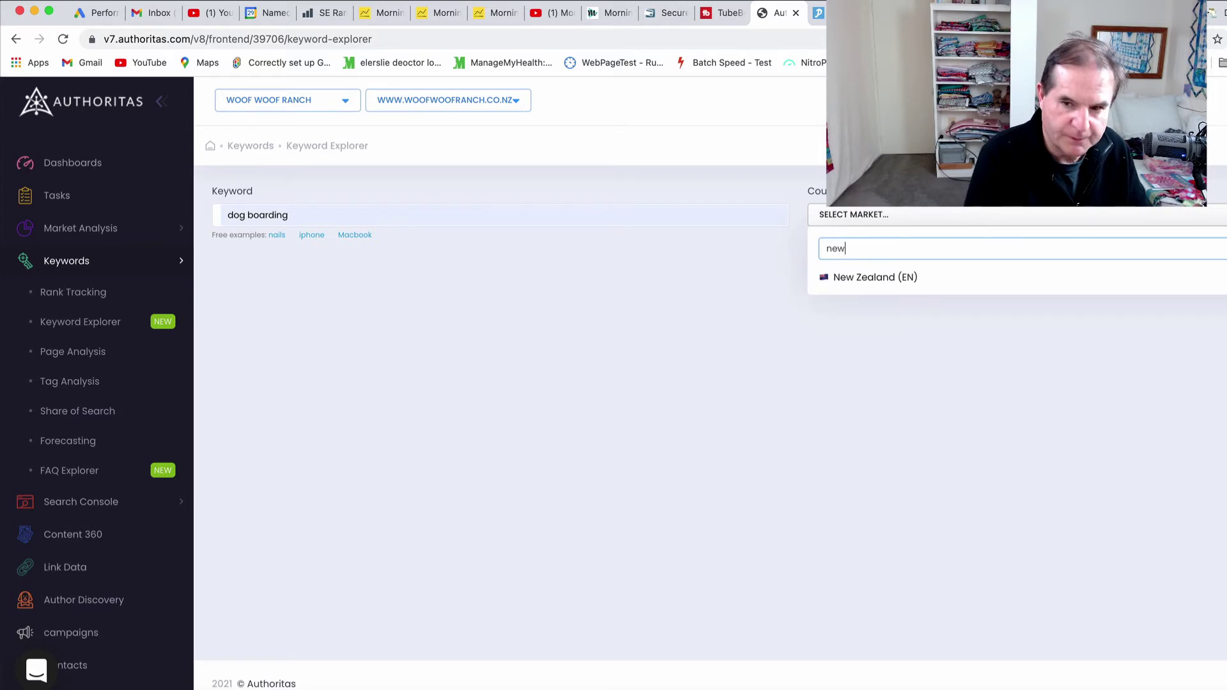
left_click(920, 277)
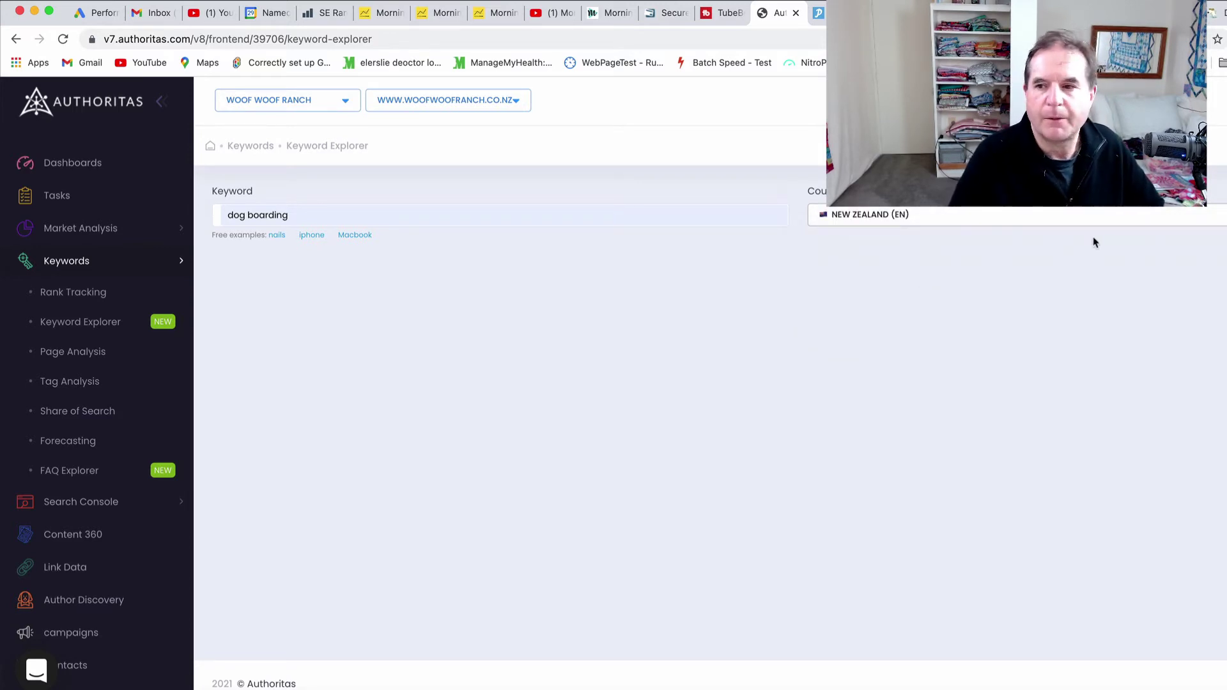
key("Return")
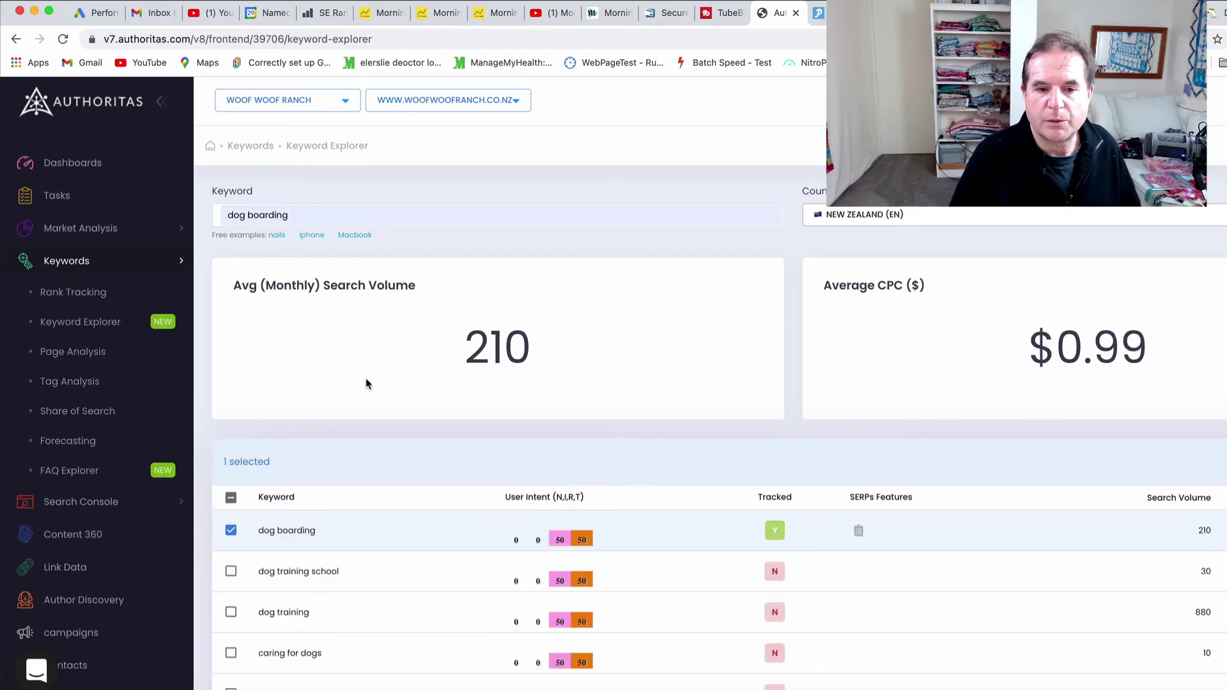
Step: Examine the suggested keywords for dog boarding, comparing their user intent, tracked status and search volume
scroll(390, 377, "down", 3)
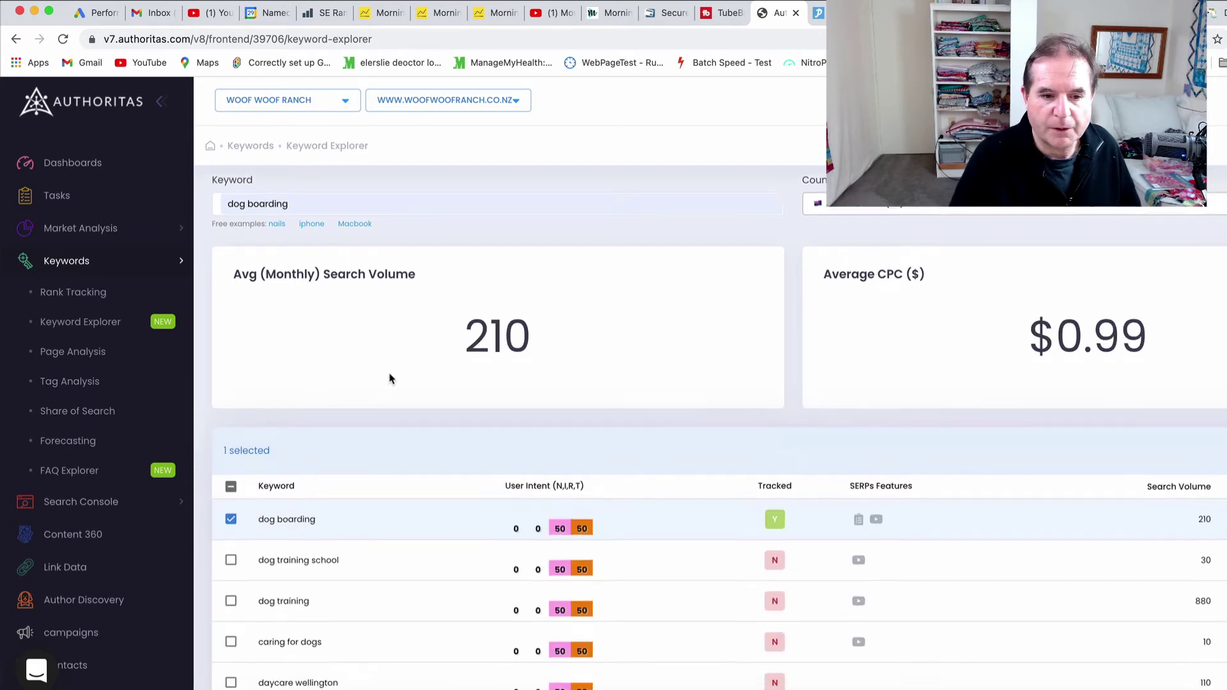
scroll(389, 377, "down", 3)
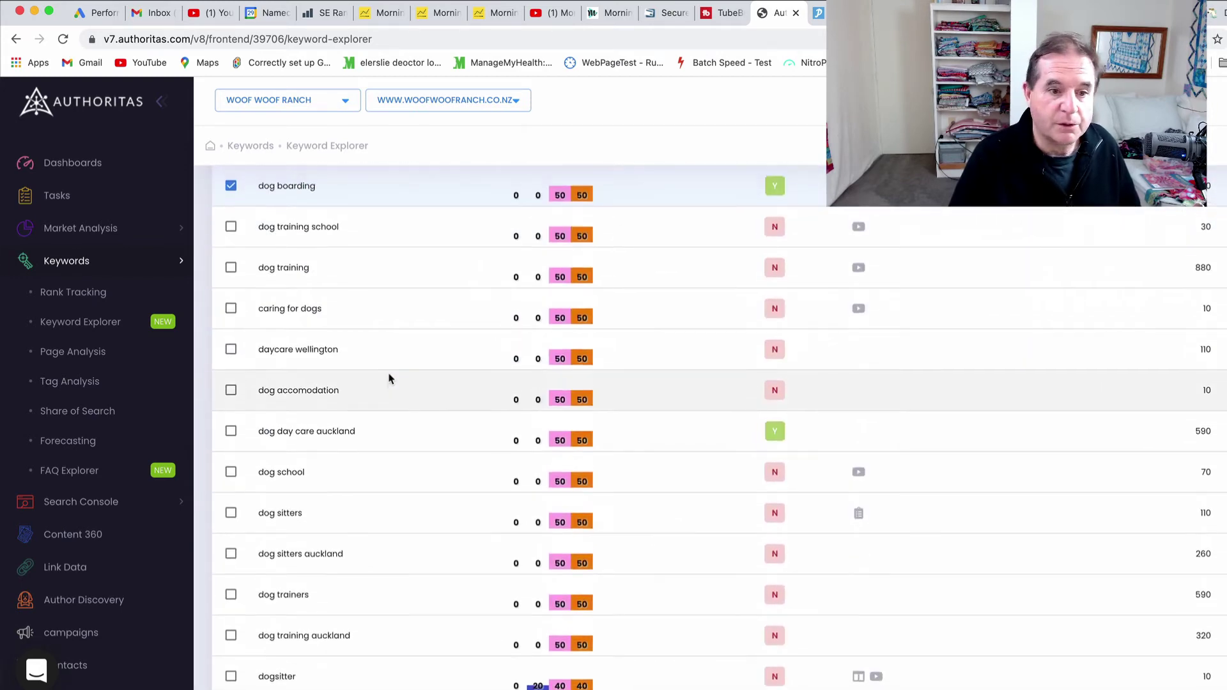
scroll(389, 377, "up", 5)
scroll(389, 378, "down", 1)
scroll(389, 378, "down", 1)
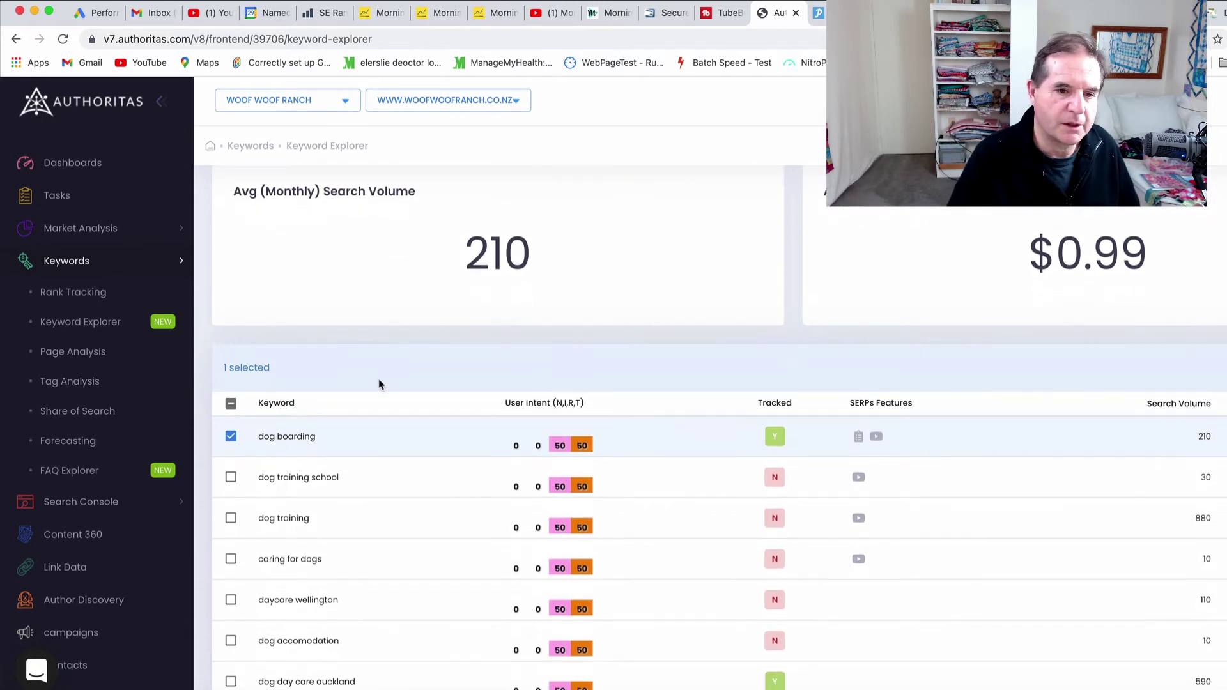
left_click(230, 481)
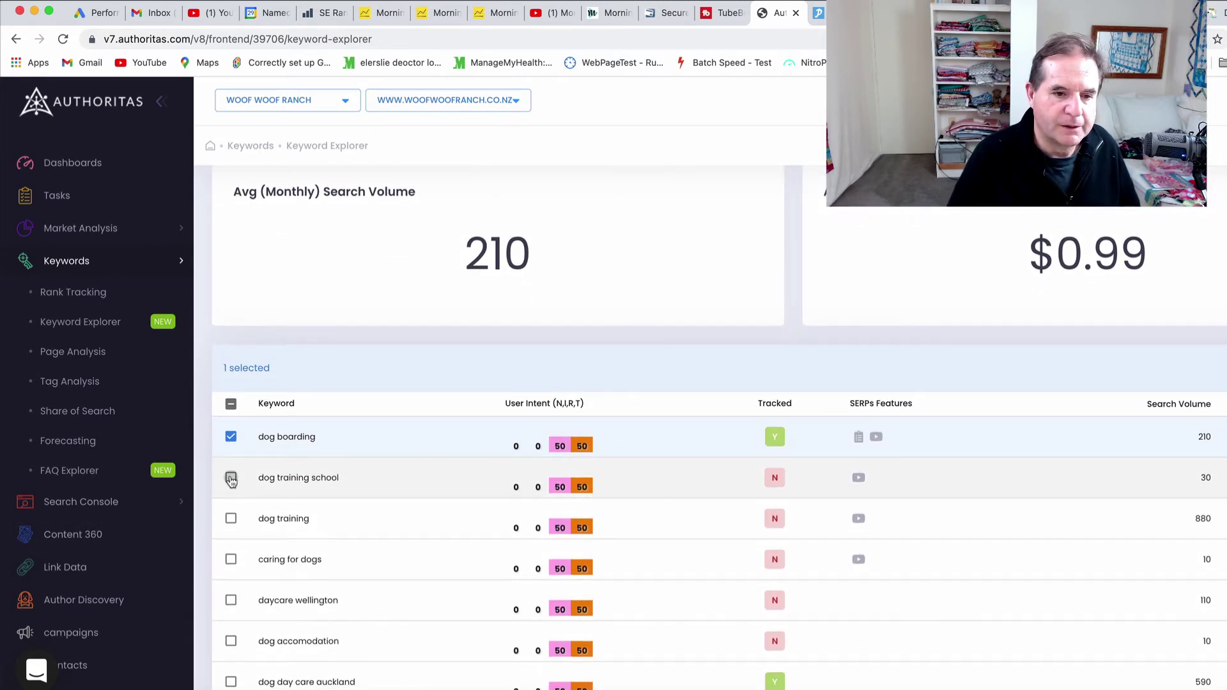
left_click(231, 478)
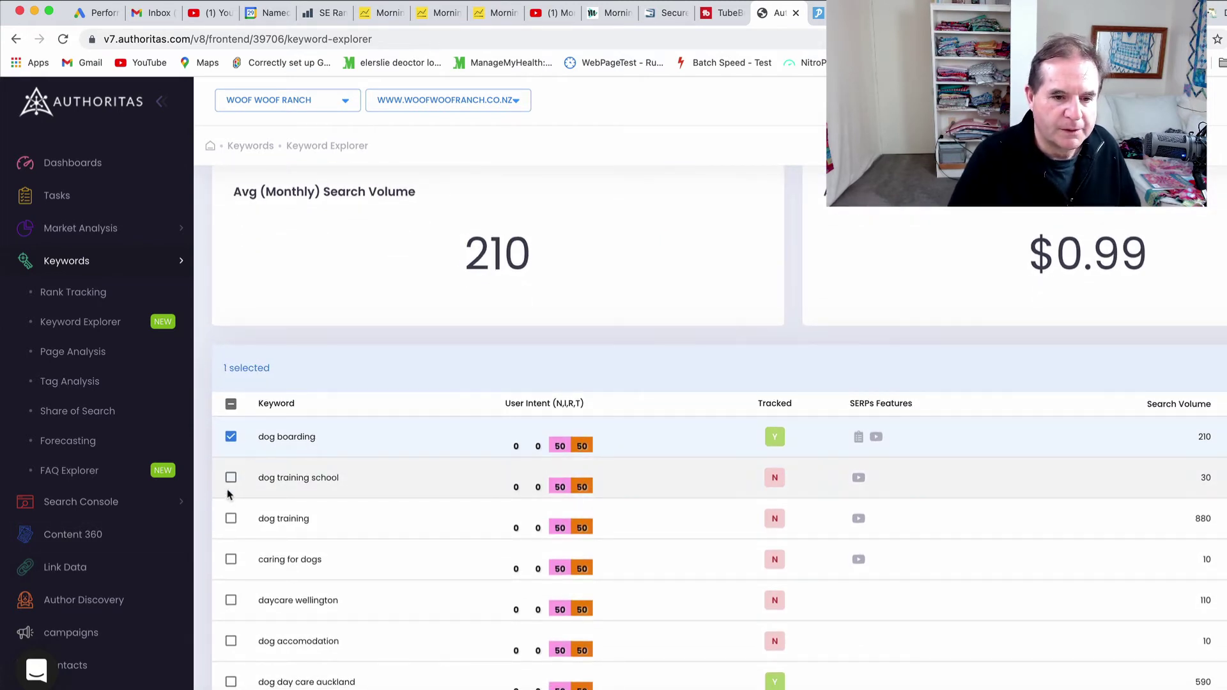
scroll(238, 566, "down", 1)
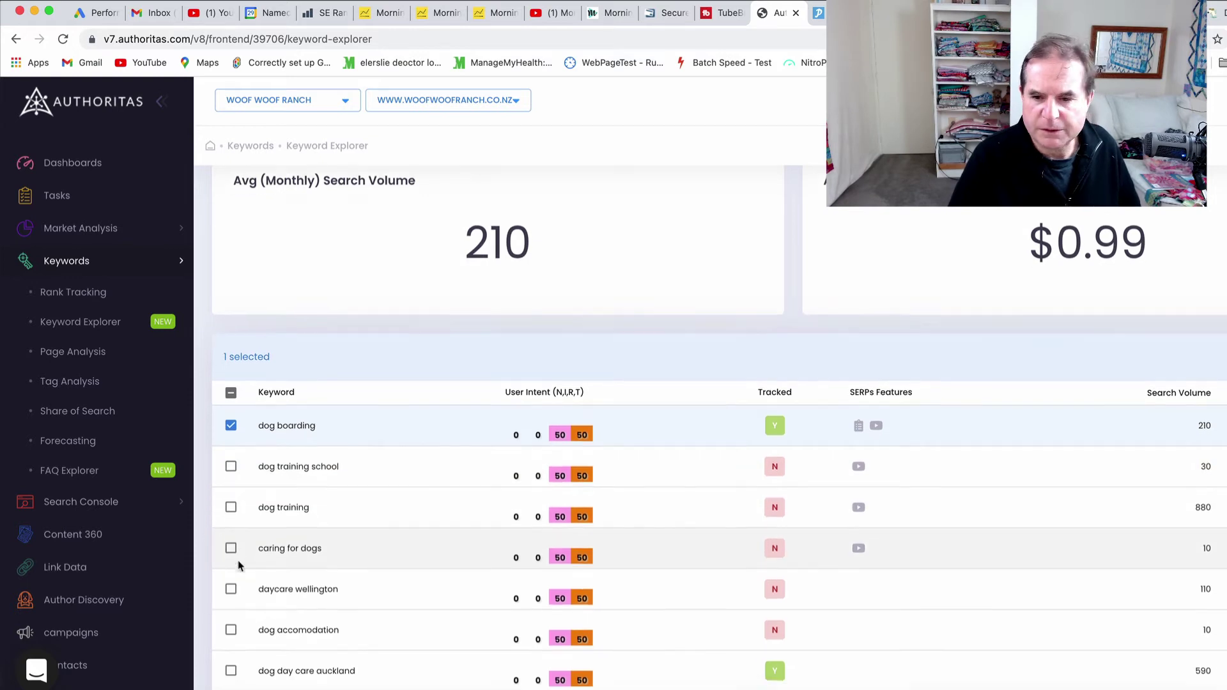
scroll(238, 565, "down", 5)
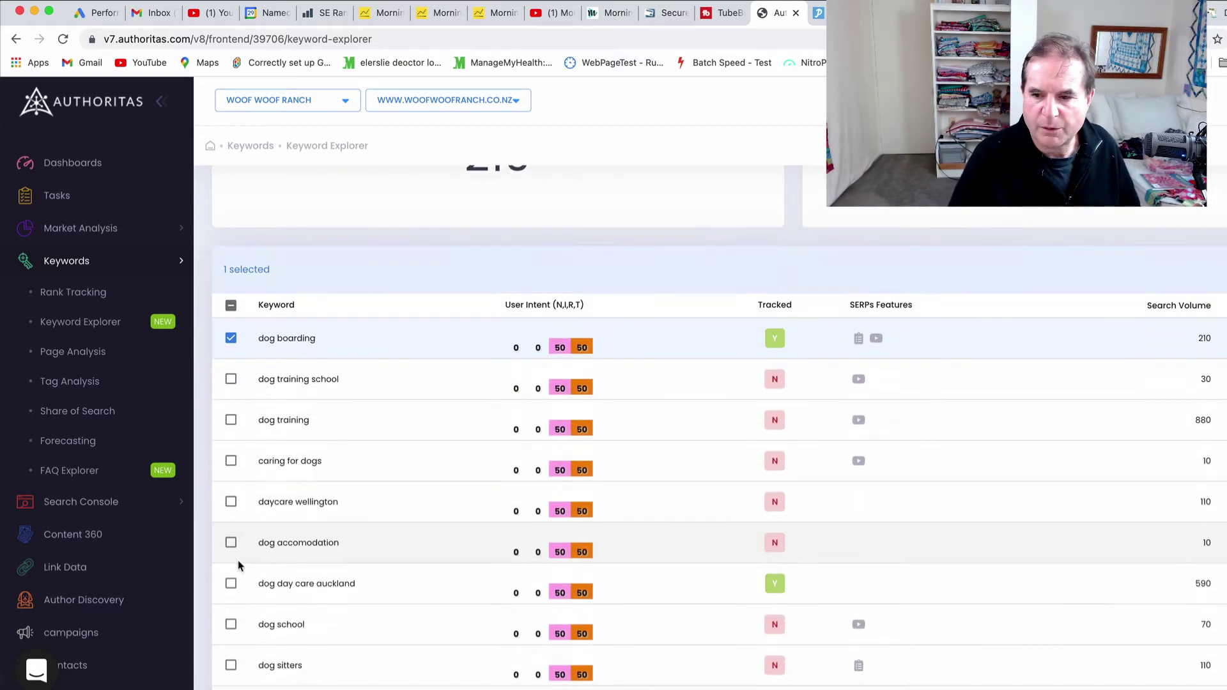
scroll(238, 566, "down", 6)
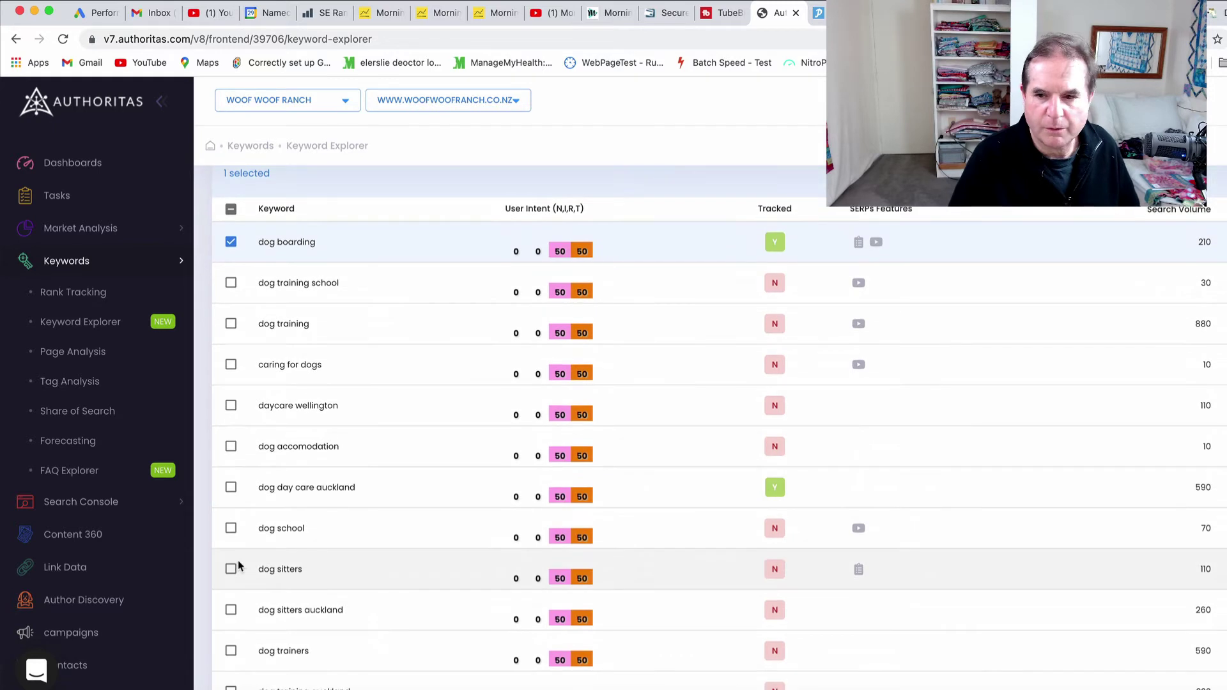
scroll(238, 566, "down", 2)
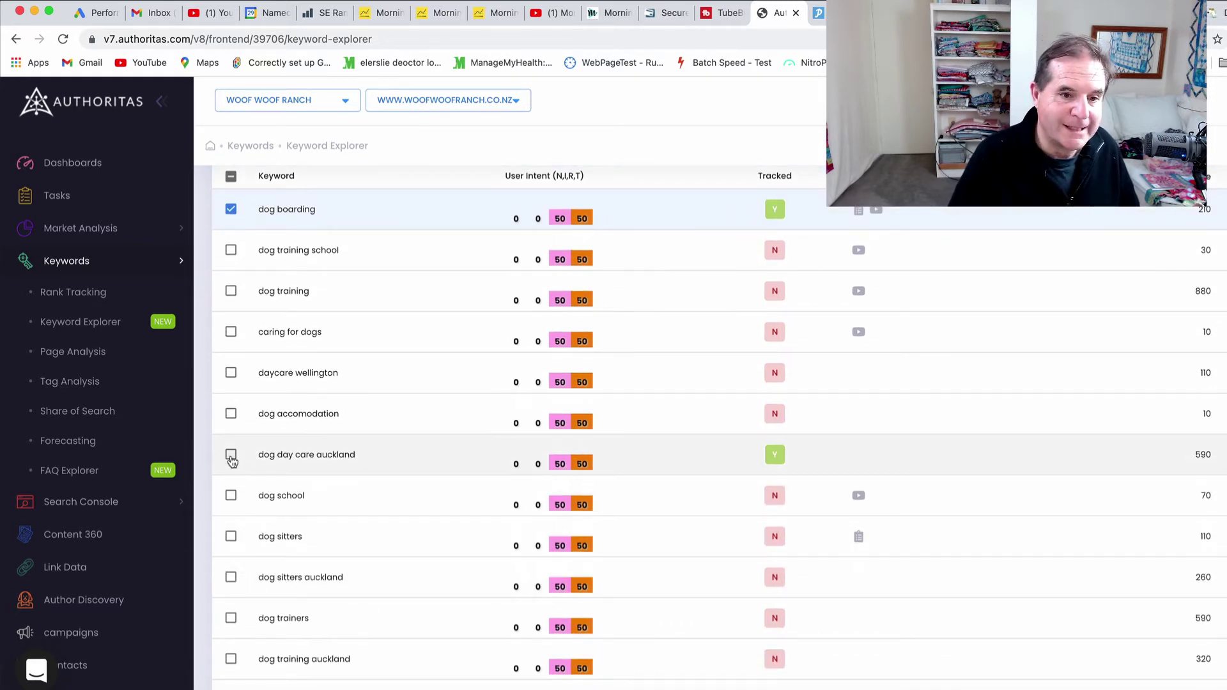
left_click(230, 455)
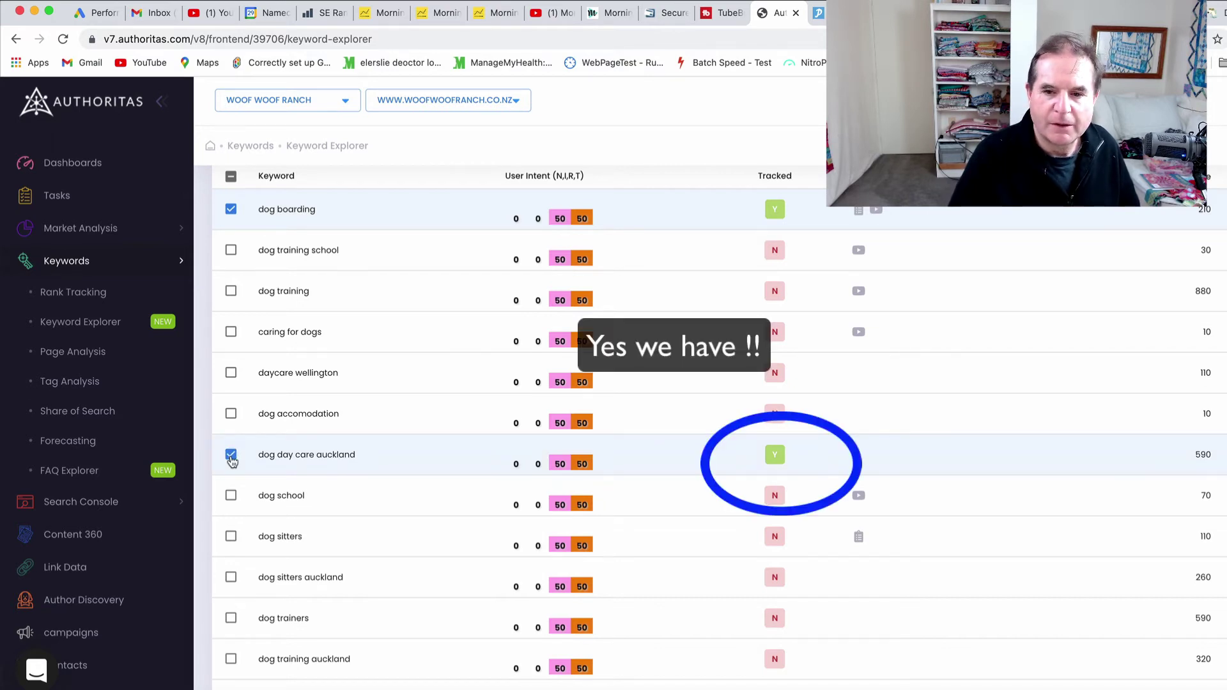
left_click(231, 455)
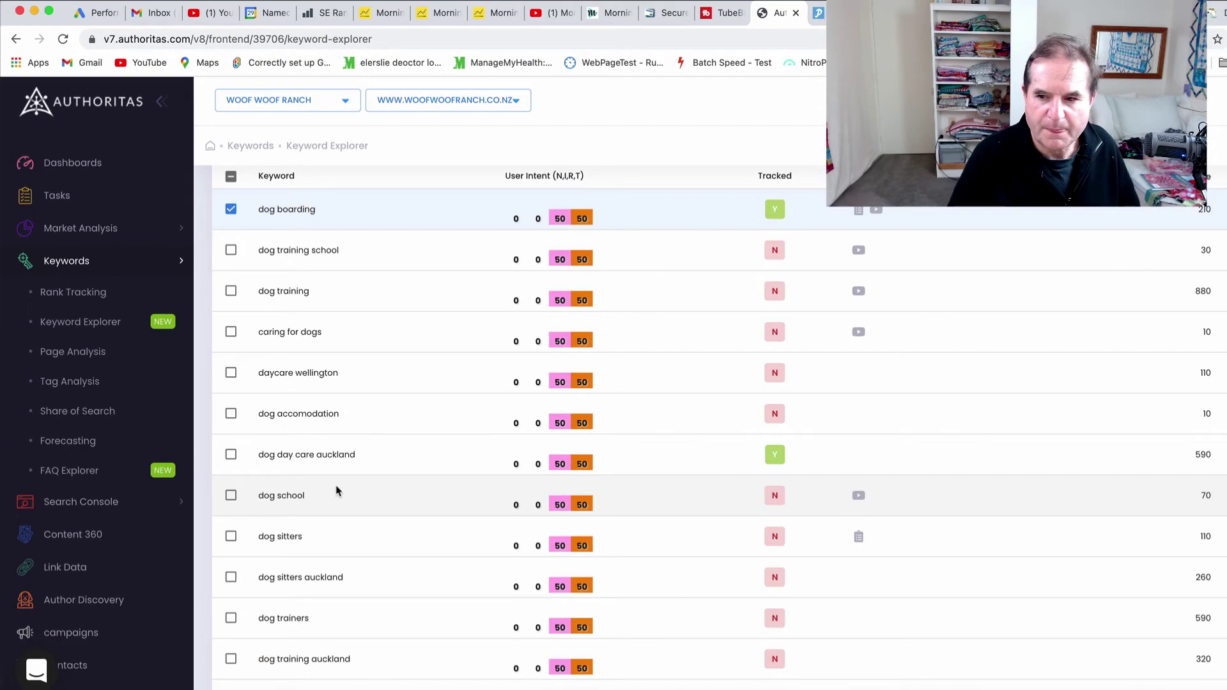
Step: Select the keyword "dog boarding auckland" in addition to "dog boarding" in the suggestions table
scroll(337, 491, "down", 4)
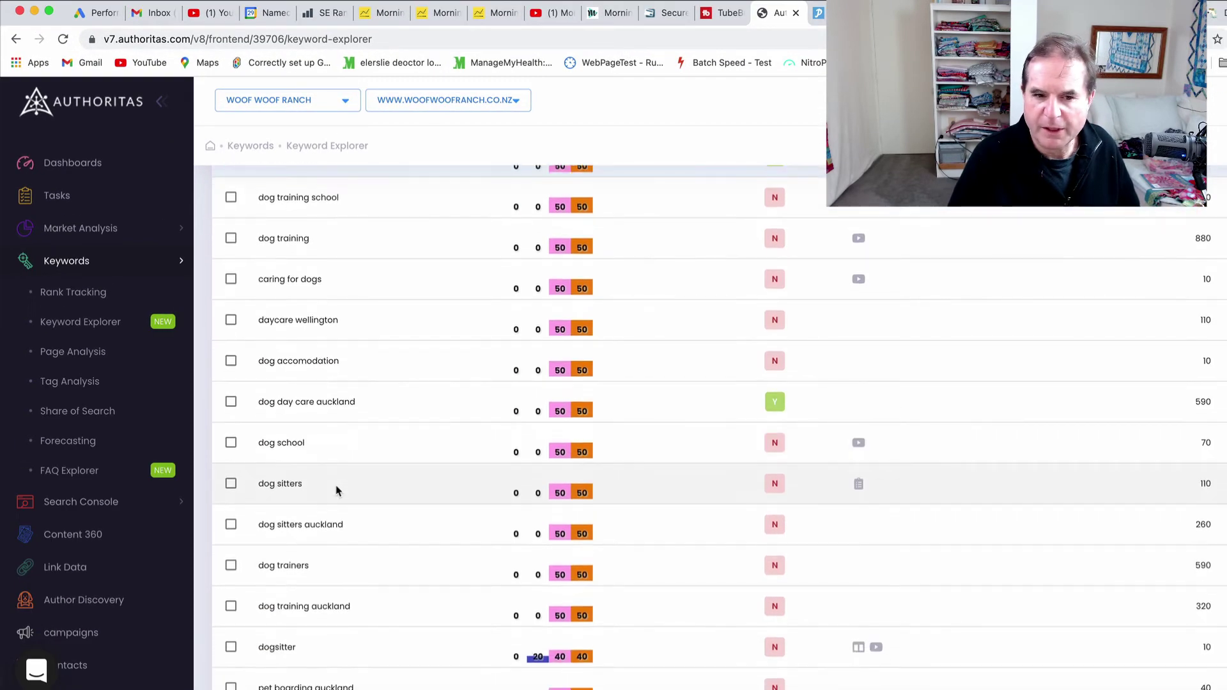
scroll(338, 491, "down", 10)
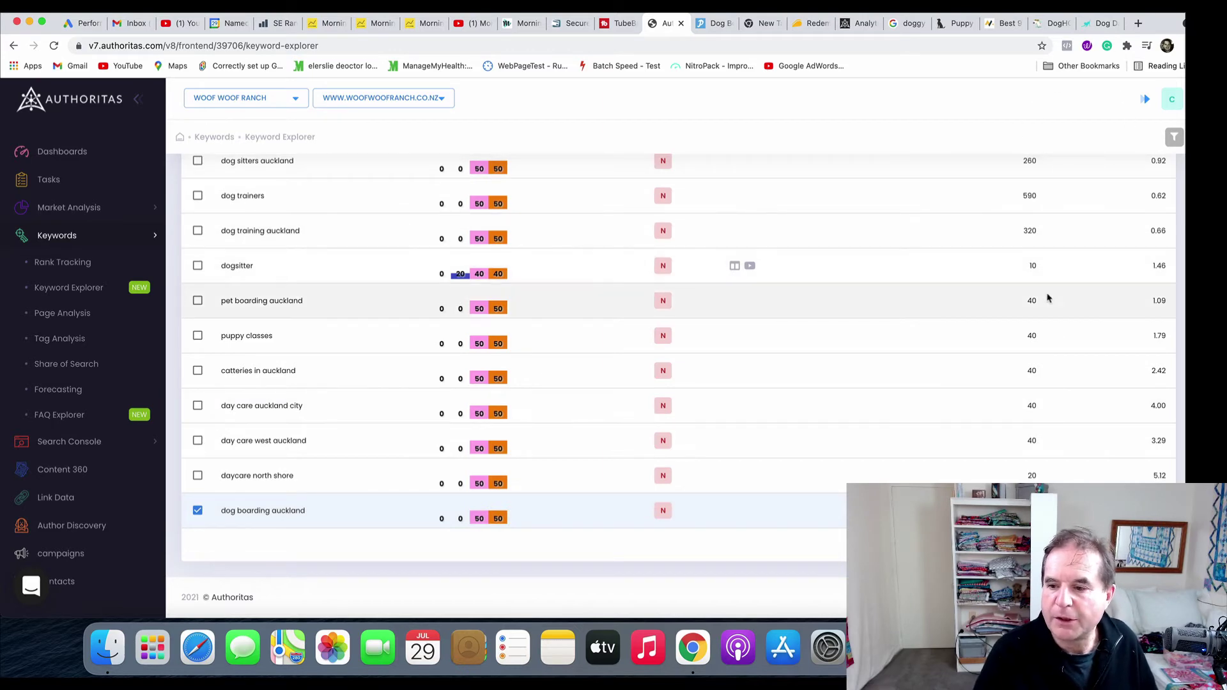
scroll(1048, 298, "up", 7)
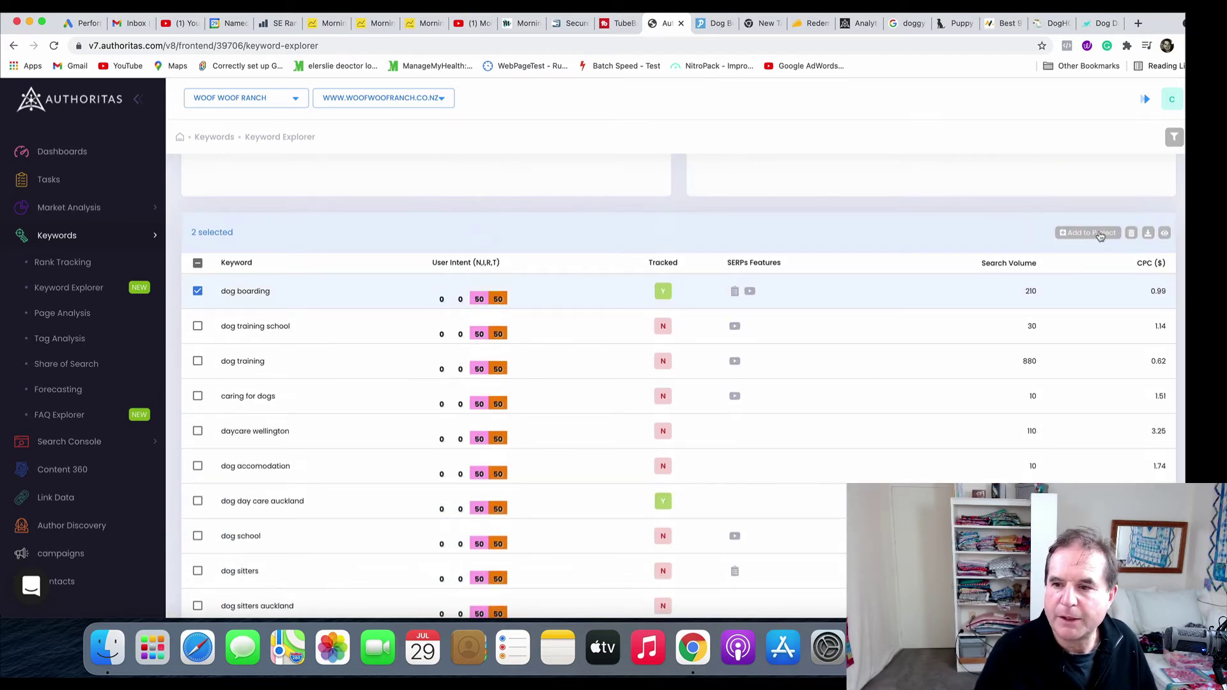
Step: Add the two selected keywords to the Woof Woof Ranch project with a Fortnightly track frequency
left_click(1099, 234)
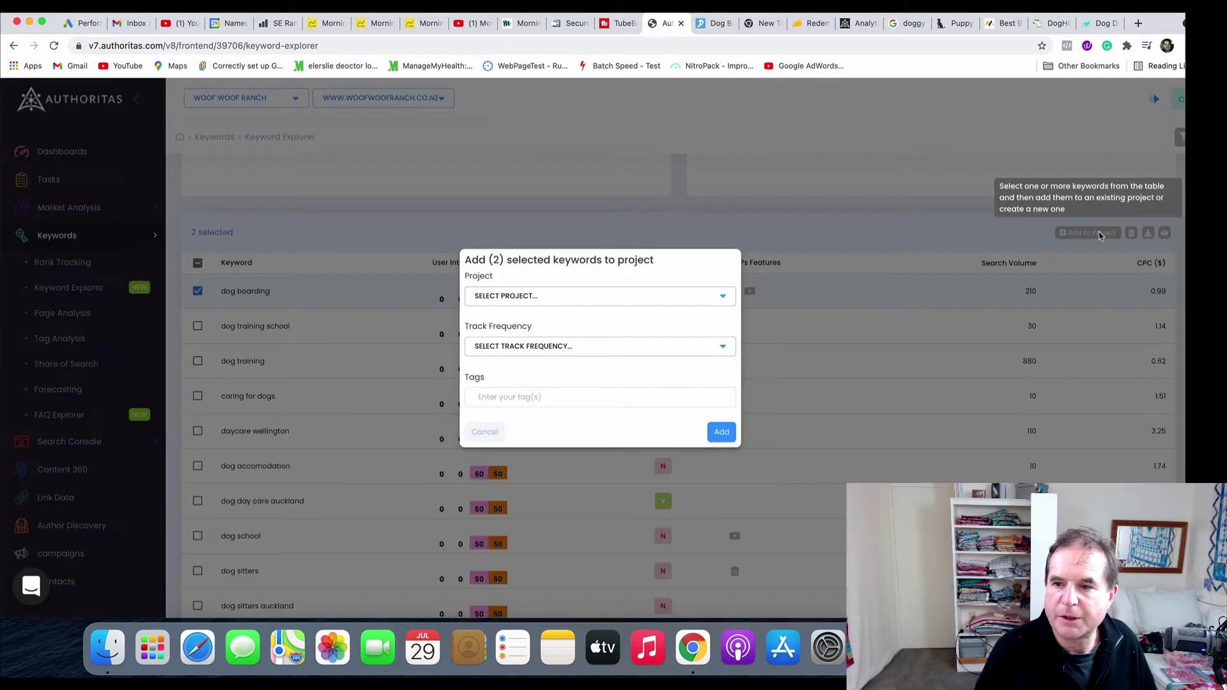
left_click(609, 298)
left_click(532, 413)
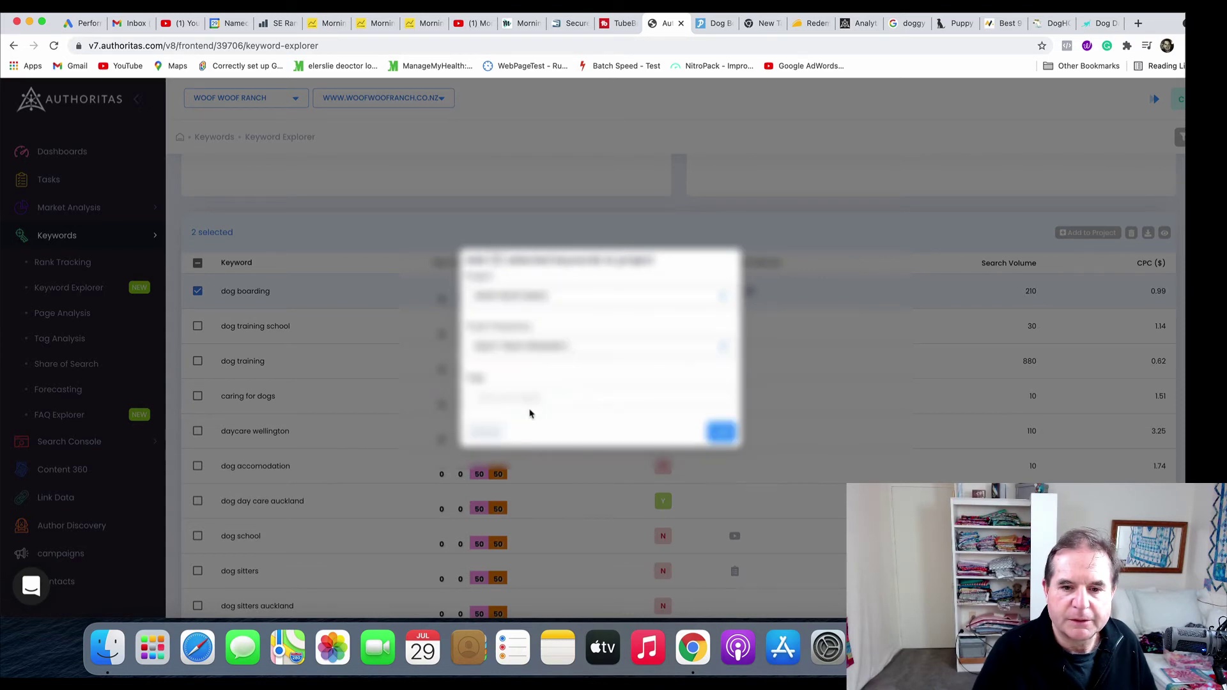
left_click(548, 347)
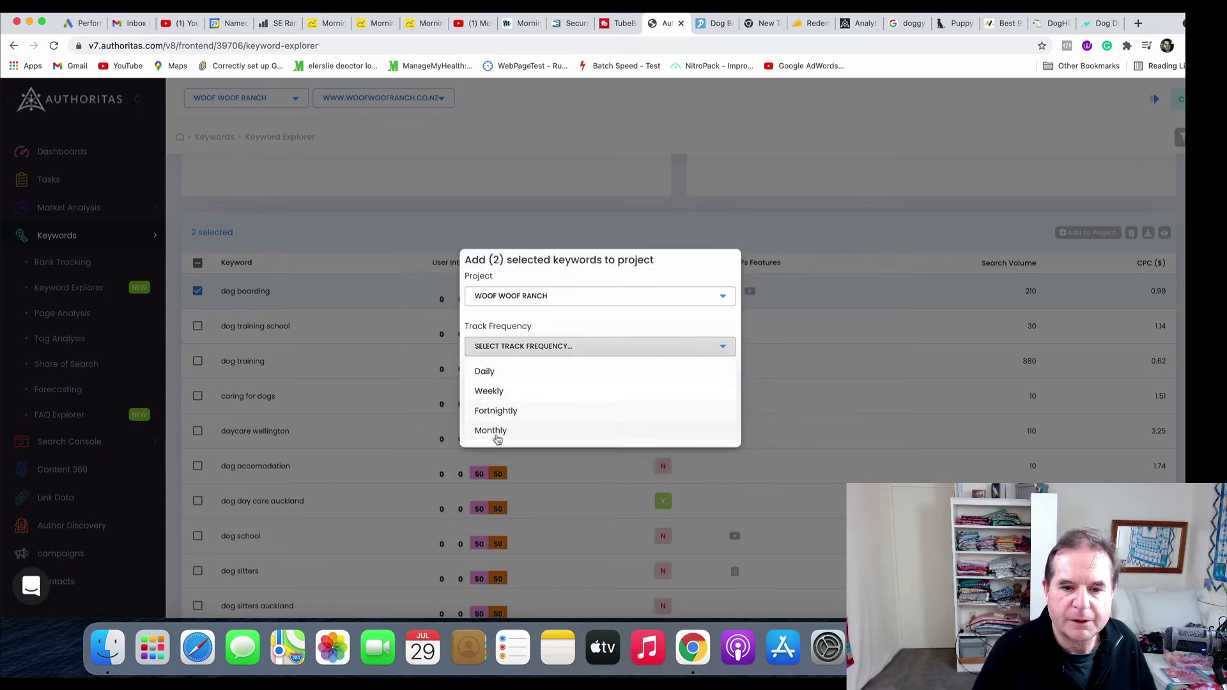
left_click(501, 412)
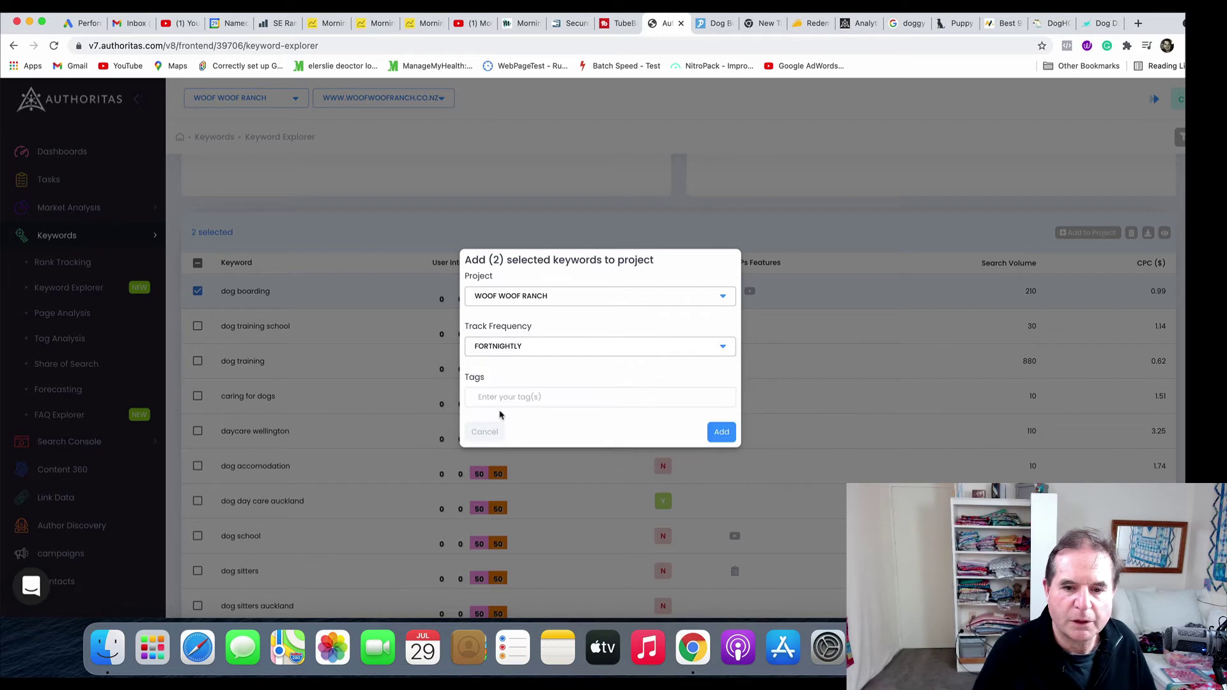
left_click(716, 437)
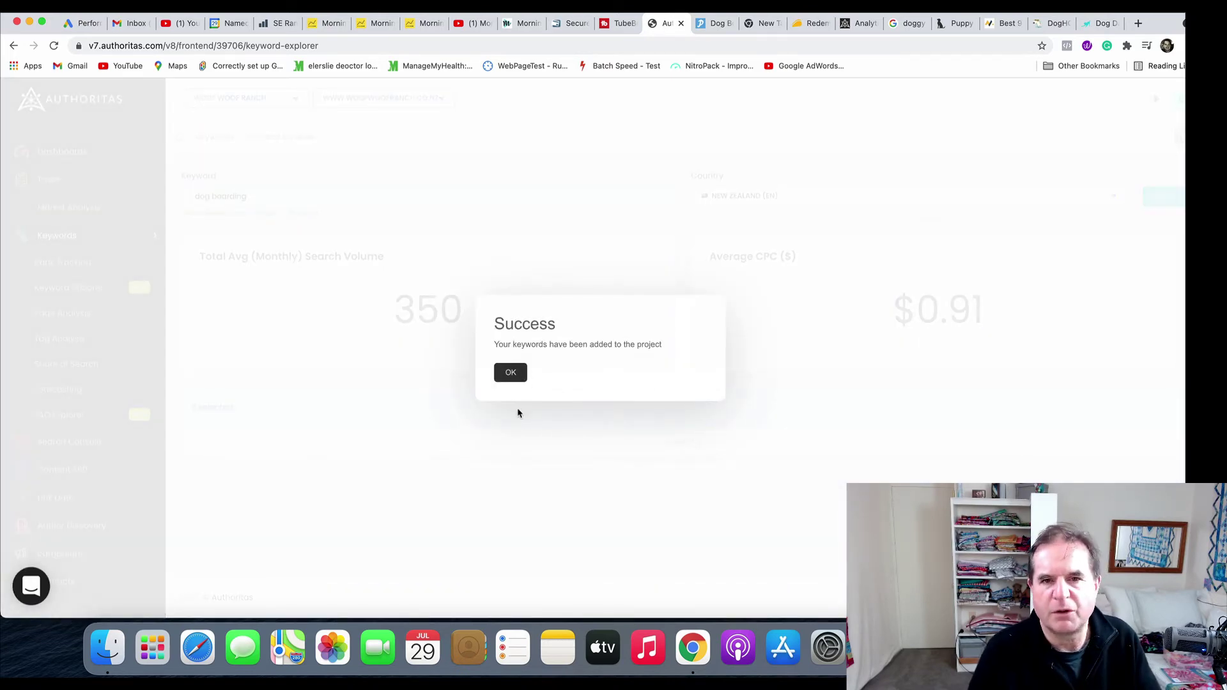
left_click(511, 374)
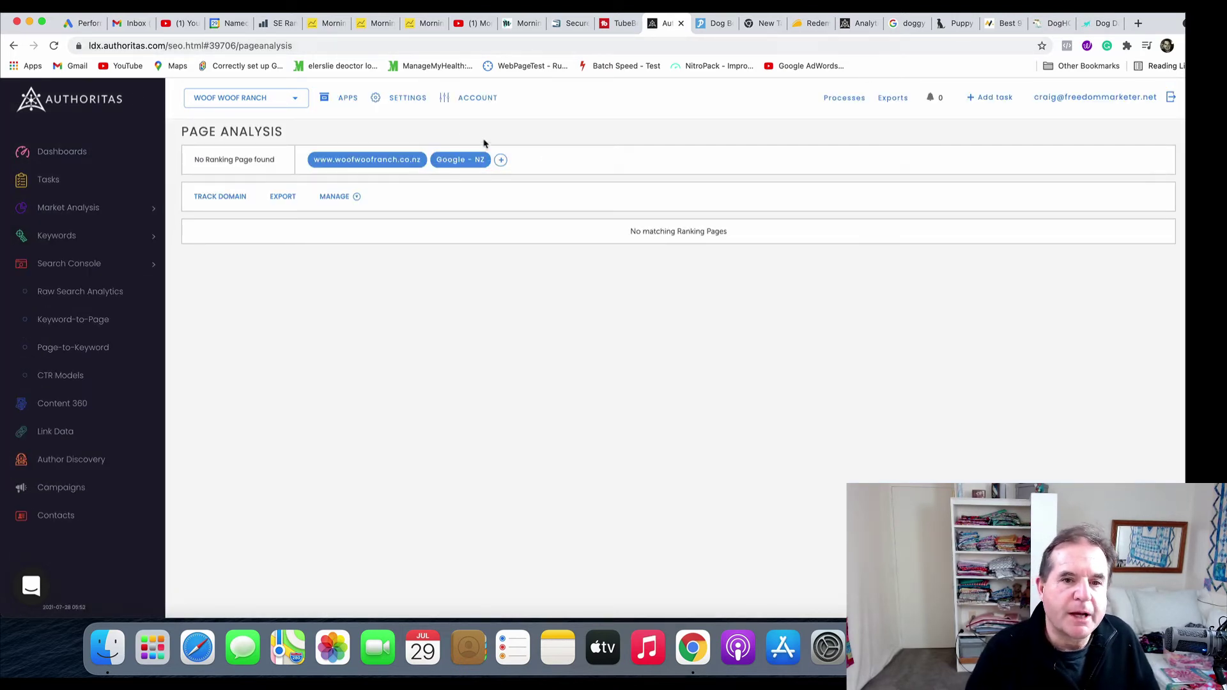
left_click(406, 101)
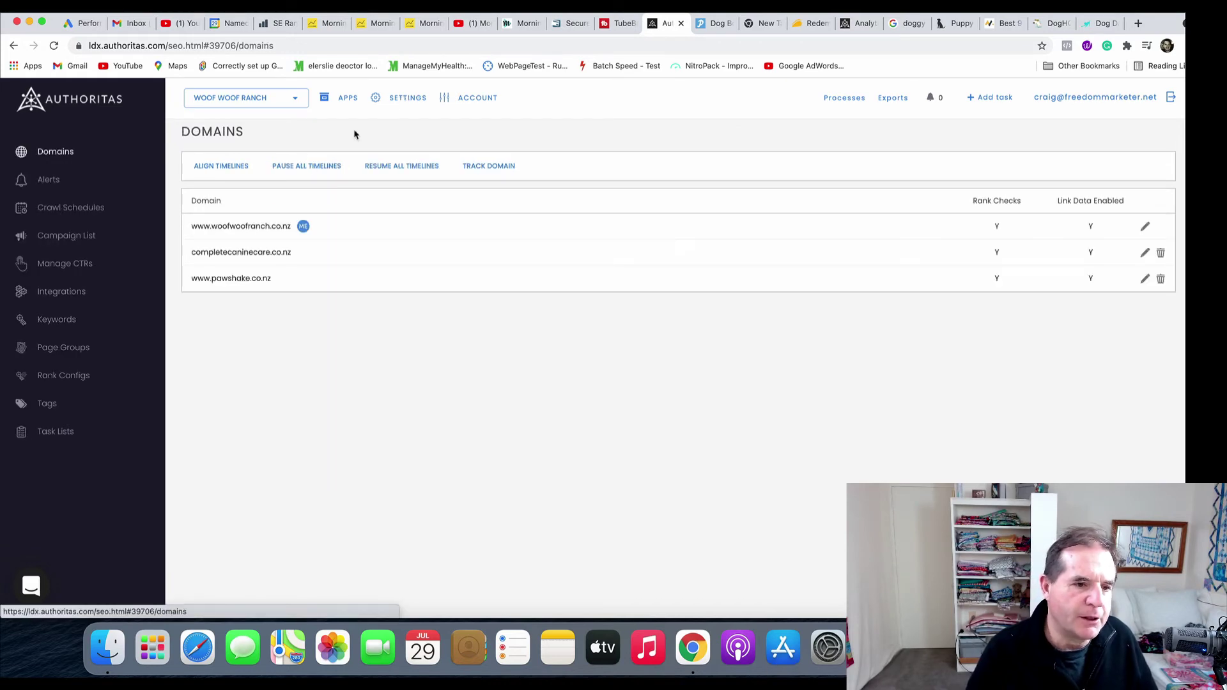
left_click(73, 294)
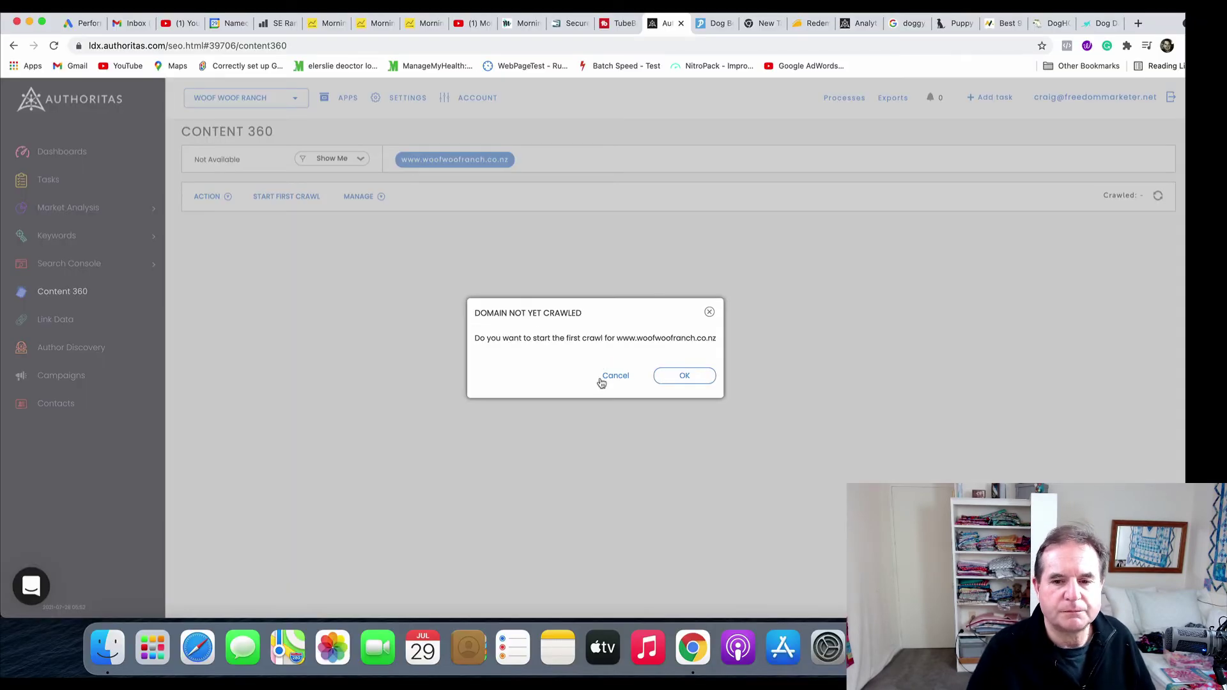
left_click(604, 380)
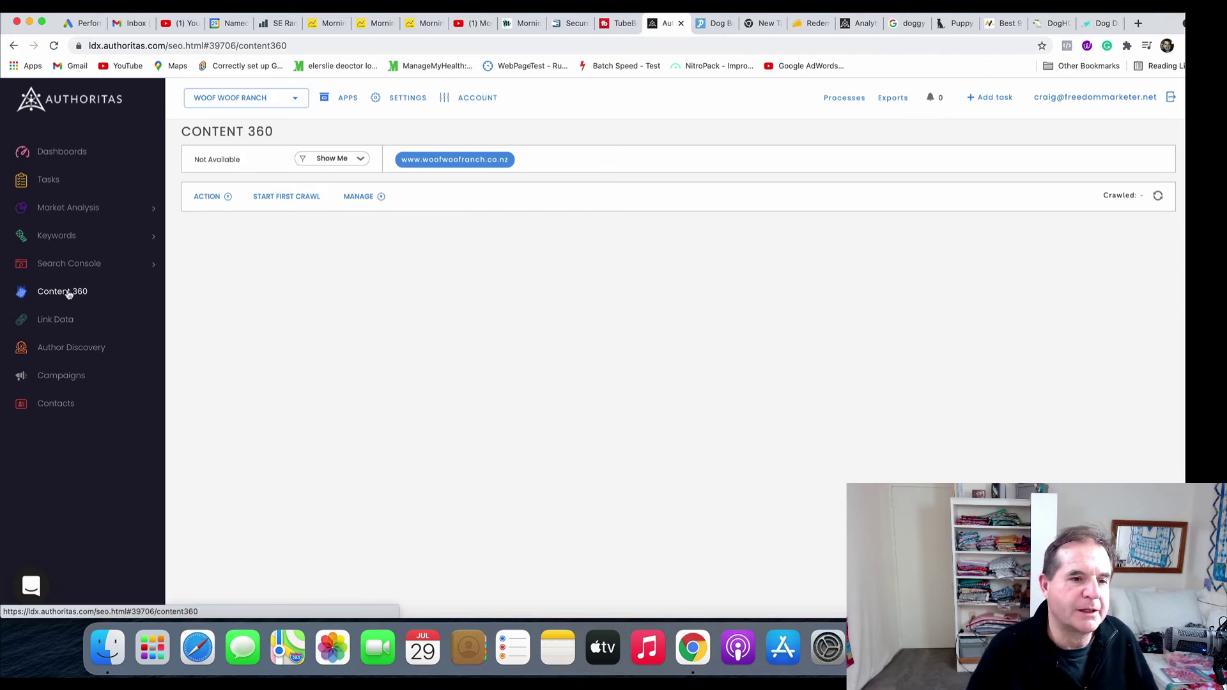
left_click(279, 197)
left_click(572, 177)
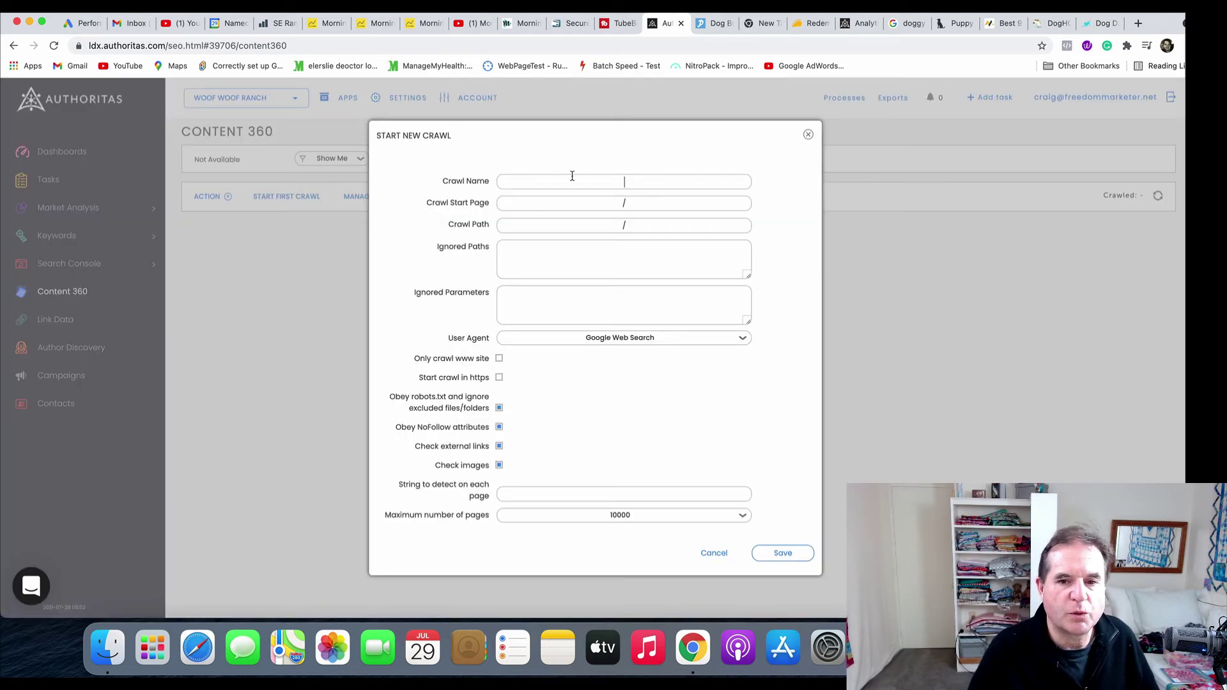
type("Wo")
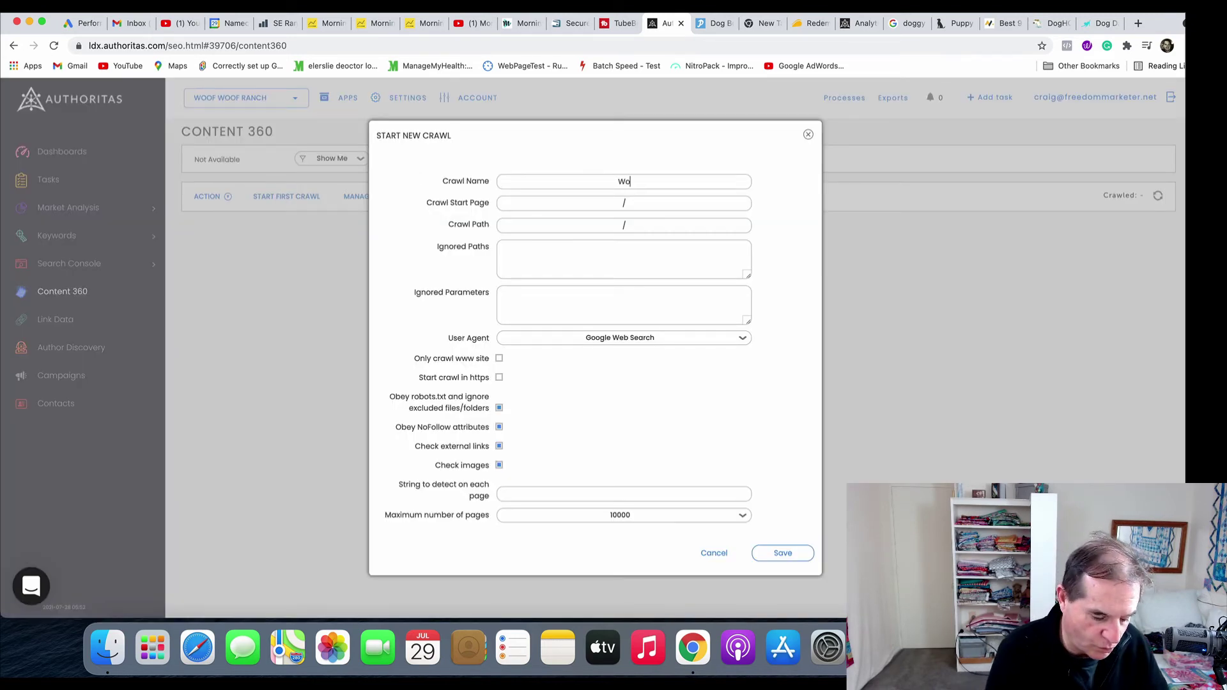
type("ofWoof")
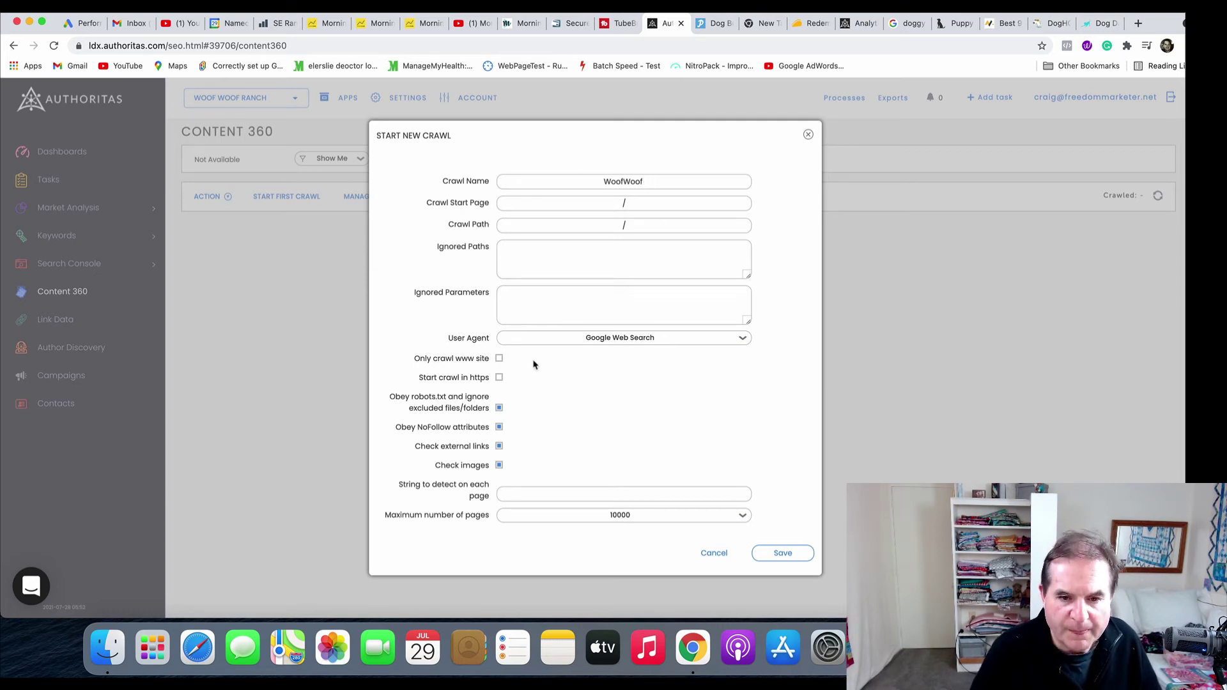
left_click(500, 378)
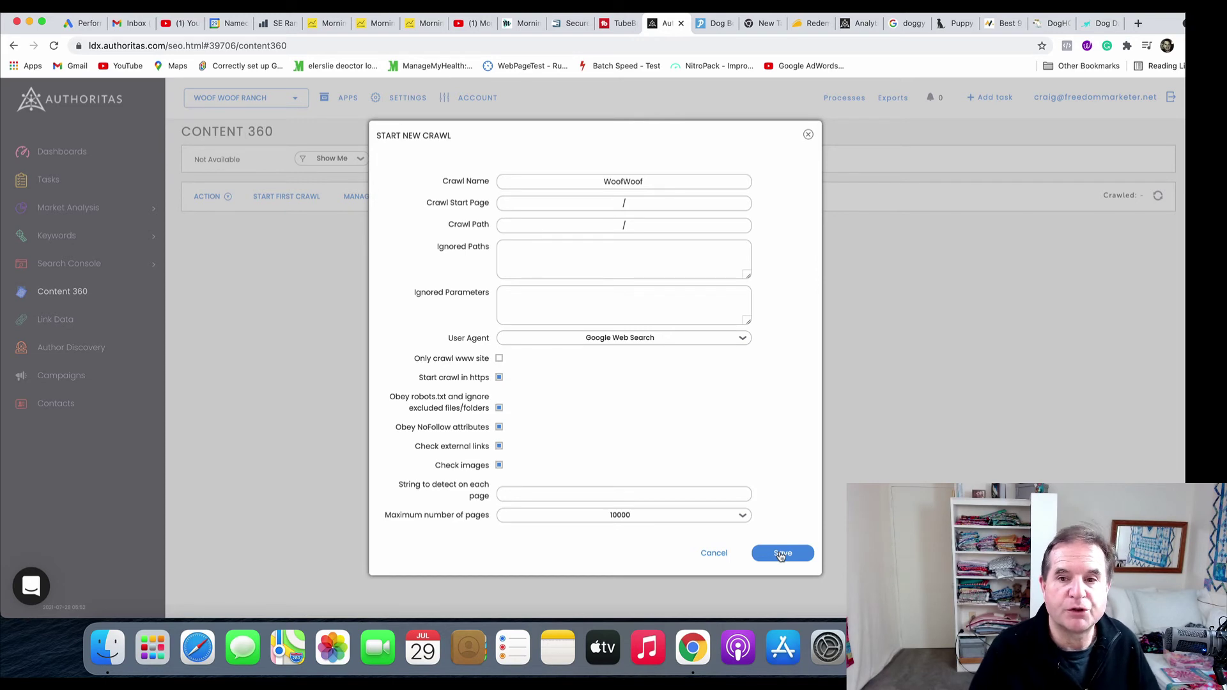
left_click(809, 137)
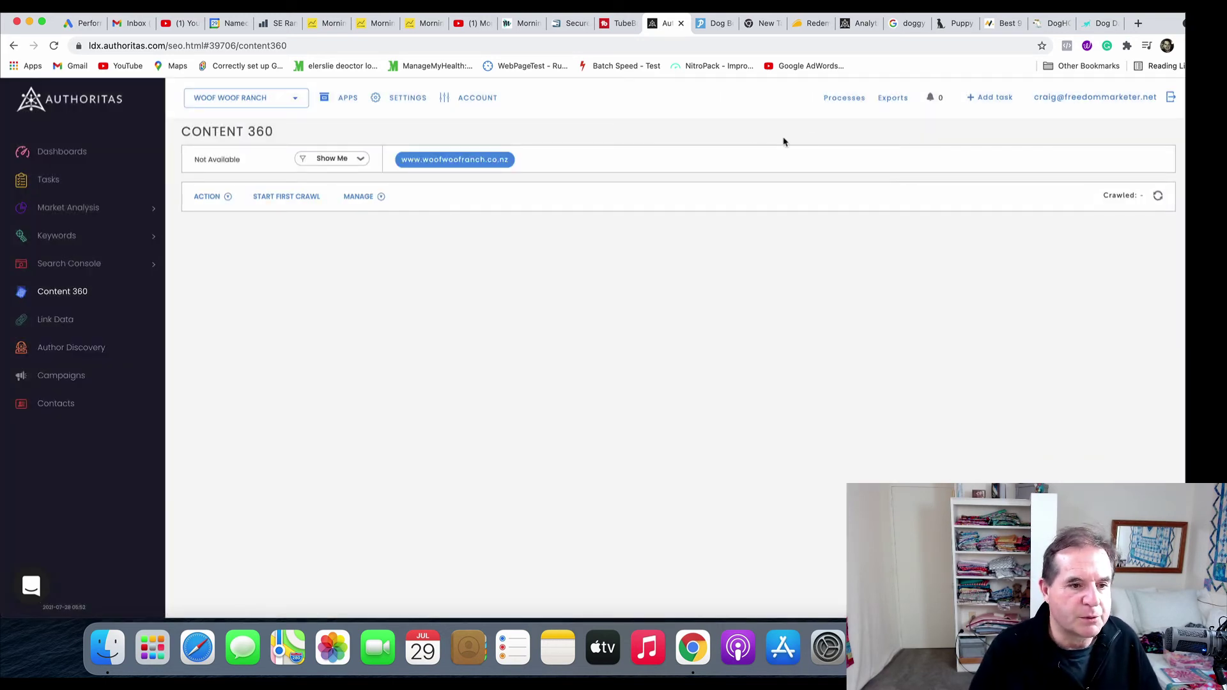
Step: Look at the Link Data section and return to Rank Tracking for the Woof Woof Ranch project
left_click(73, 326)
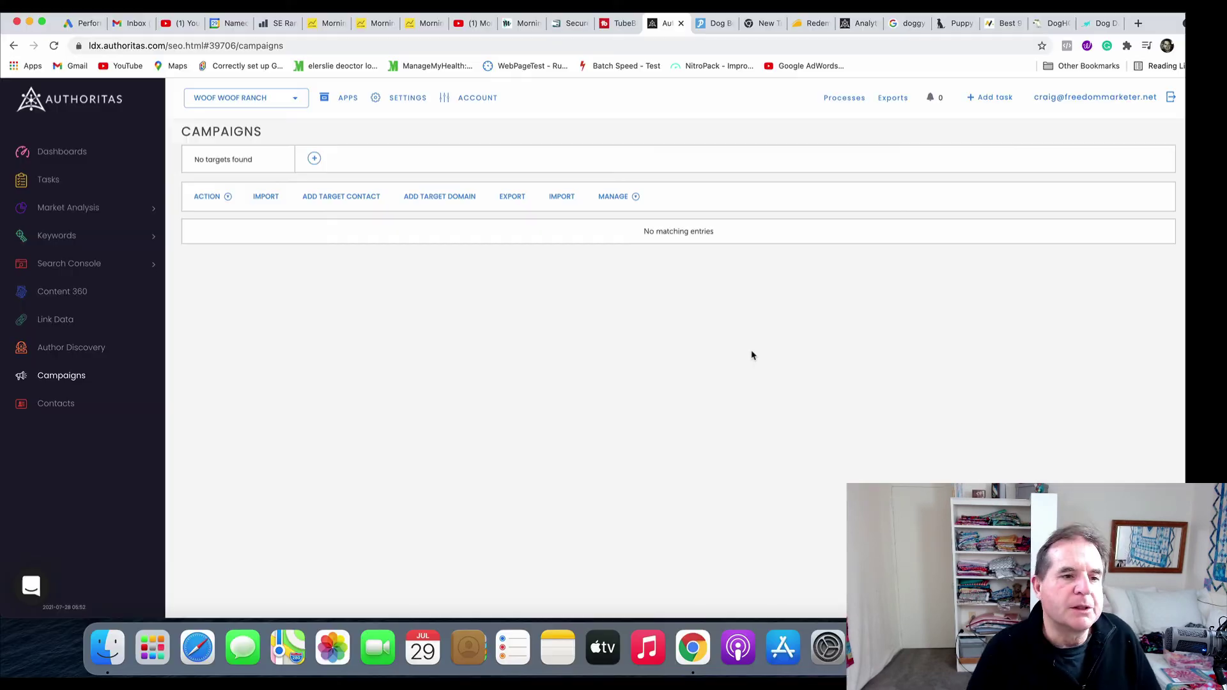
left_click(105, 237)
left_click(82, 265)
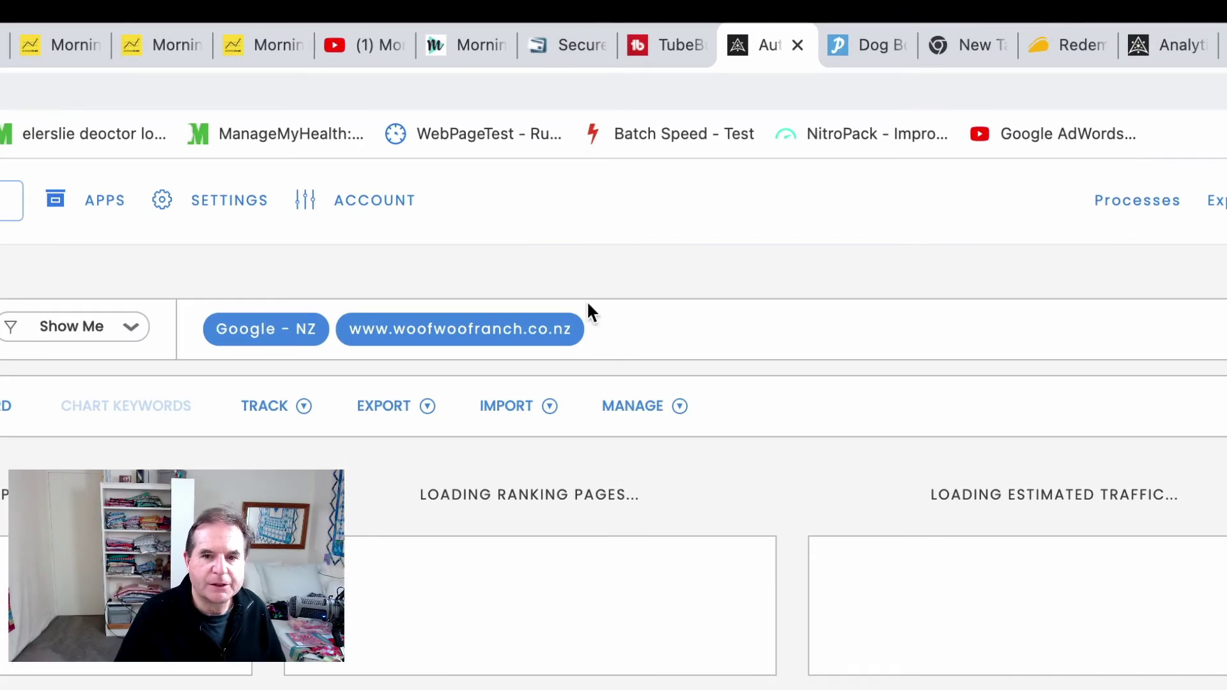
Step: Open the filter choices for the tracked keywords and view the Dates and User Intent options
left_click(588, 305)
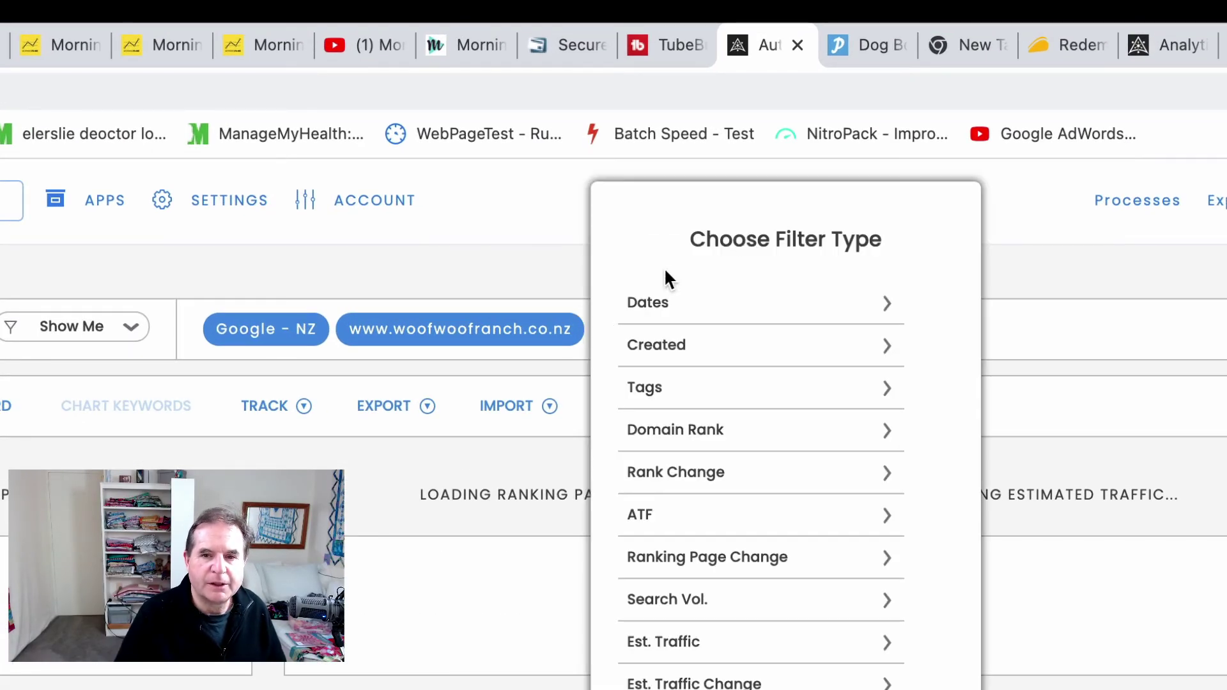
left_click(673, 303)
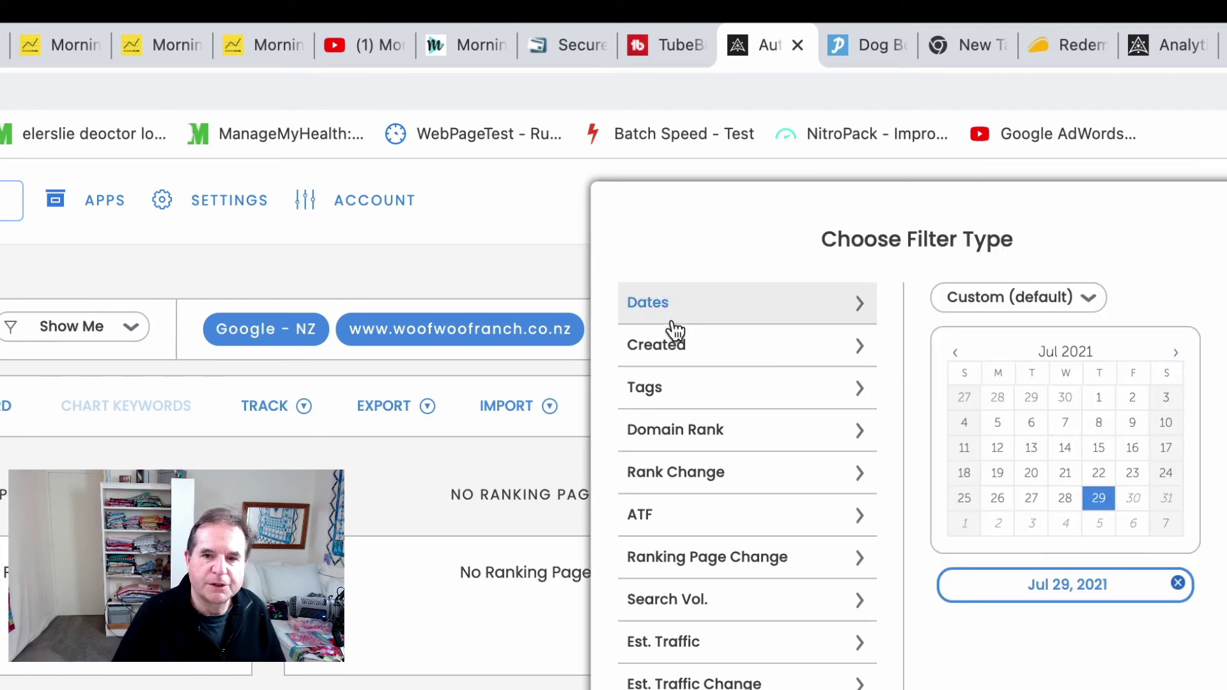
left_click(712, 546)
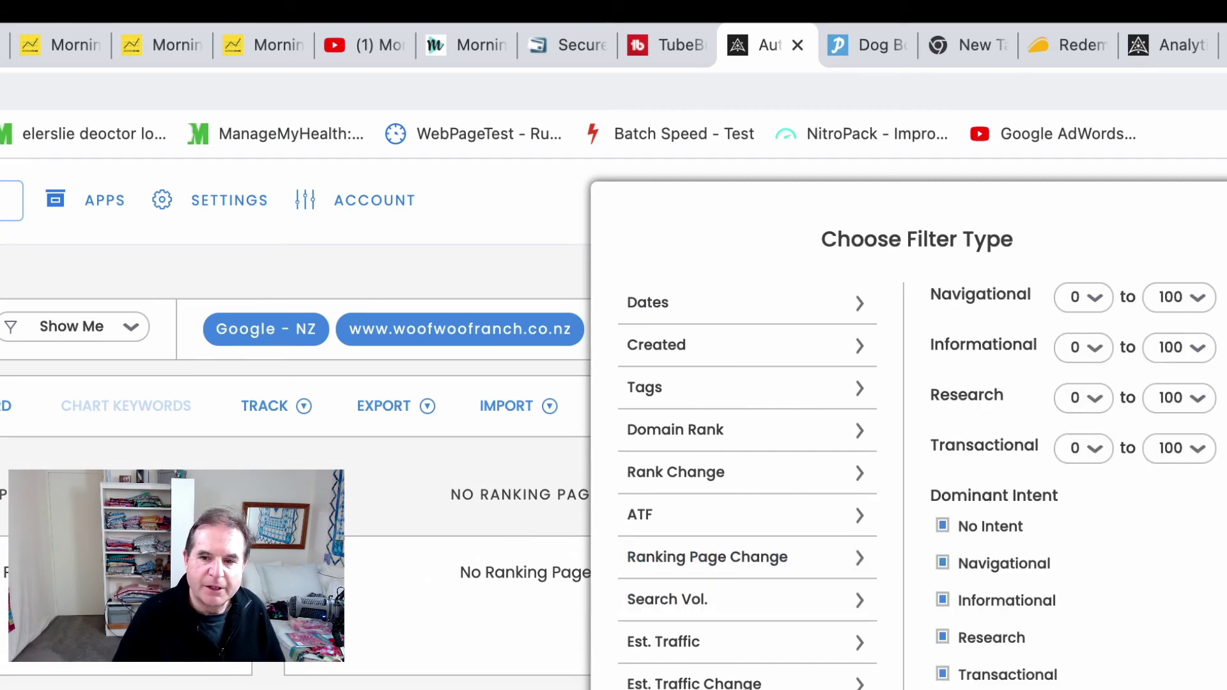
Step: Limit the Dominant Intent filter to Transactional by deselecting No Intent, Navigational, Informational and Research
left_click(946, 528)
left_click(944, 563)
left_click(942, 600)
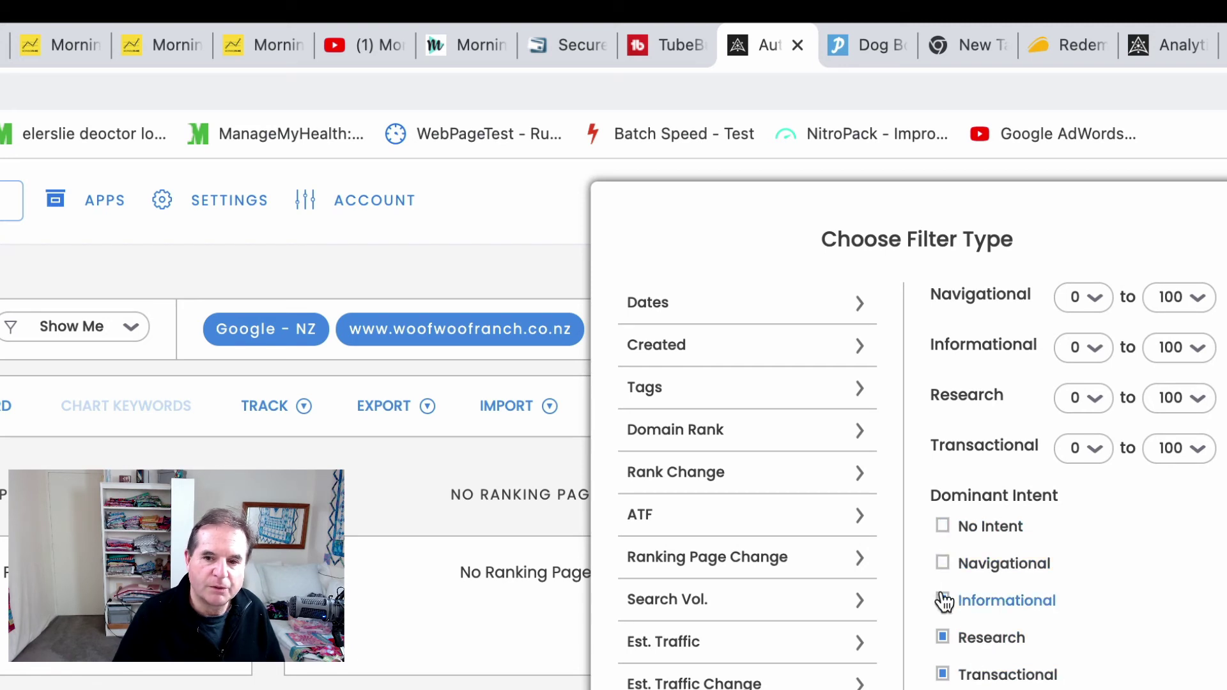
left_click(944, 639)
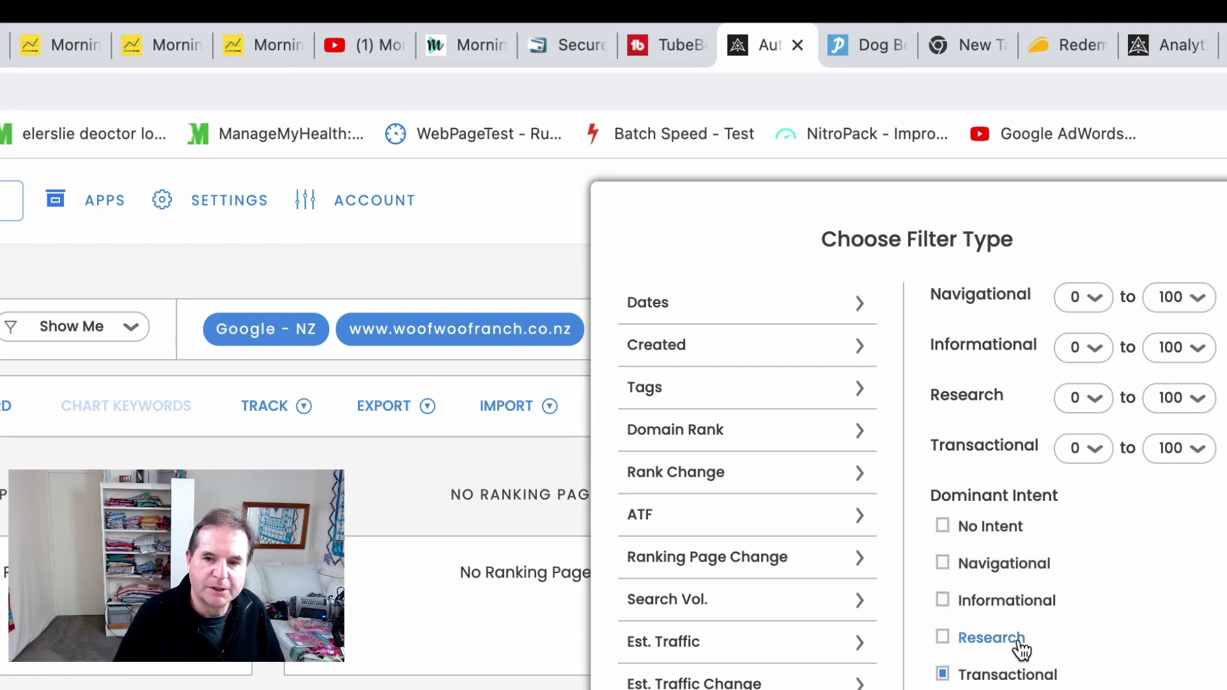
Step: Reselect No Intent, Navigational, Informational and Research in the Dominant Intent filter
left_click(943, 526)
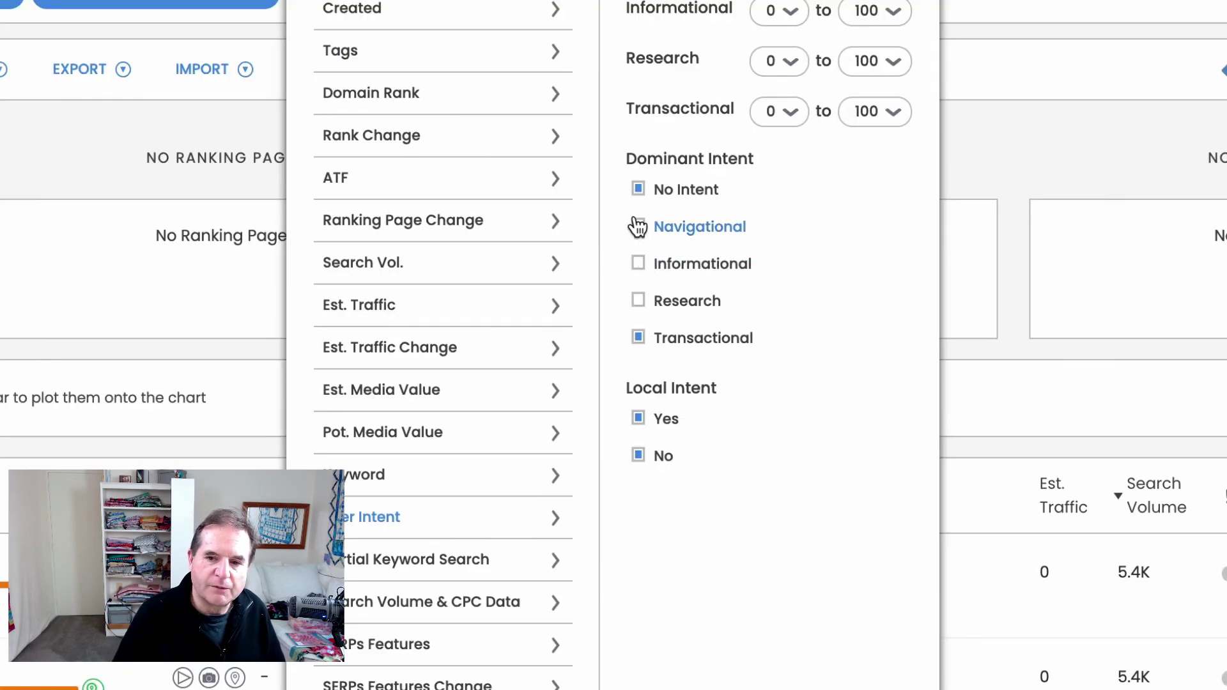
left_click(638, 226)
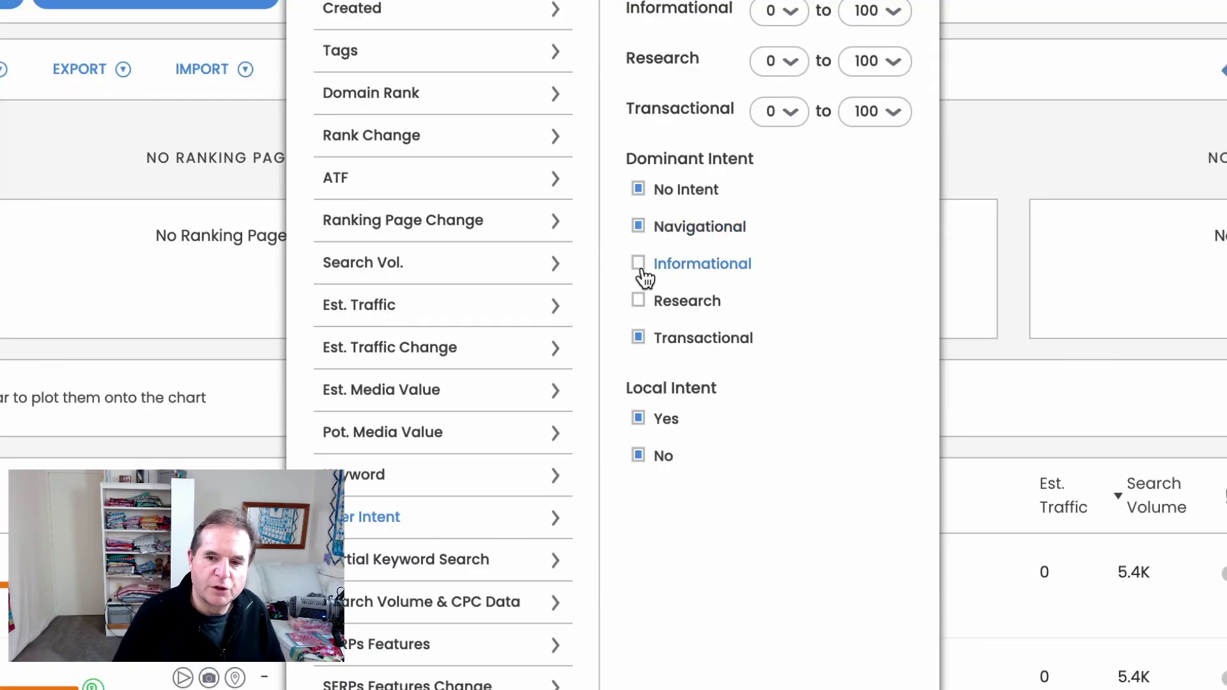
left_click(638, 263)
left_click(638, 300)
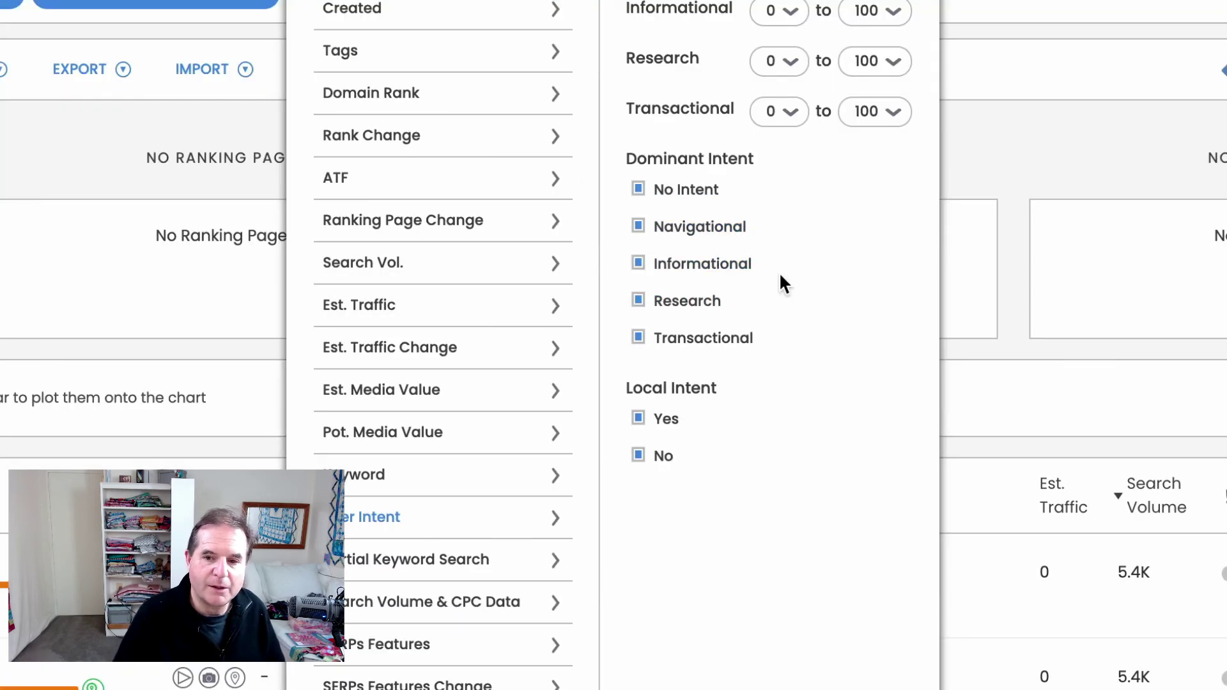
left_click(638, 419)
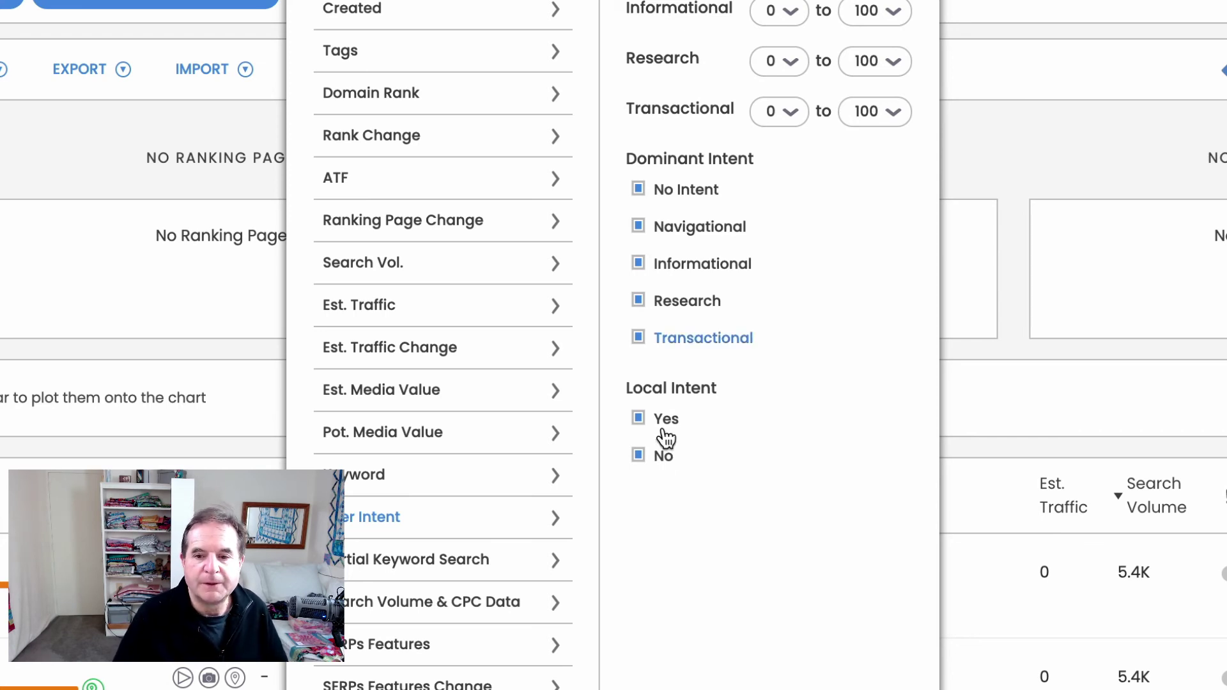
Step: Look through the other filter types and examine the options of the SERPs Features filter
left_click(426, 418)
scroll(426, 418, "down", 2)
scroll(426, 418, "up", 2)
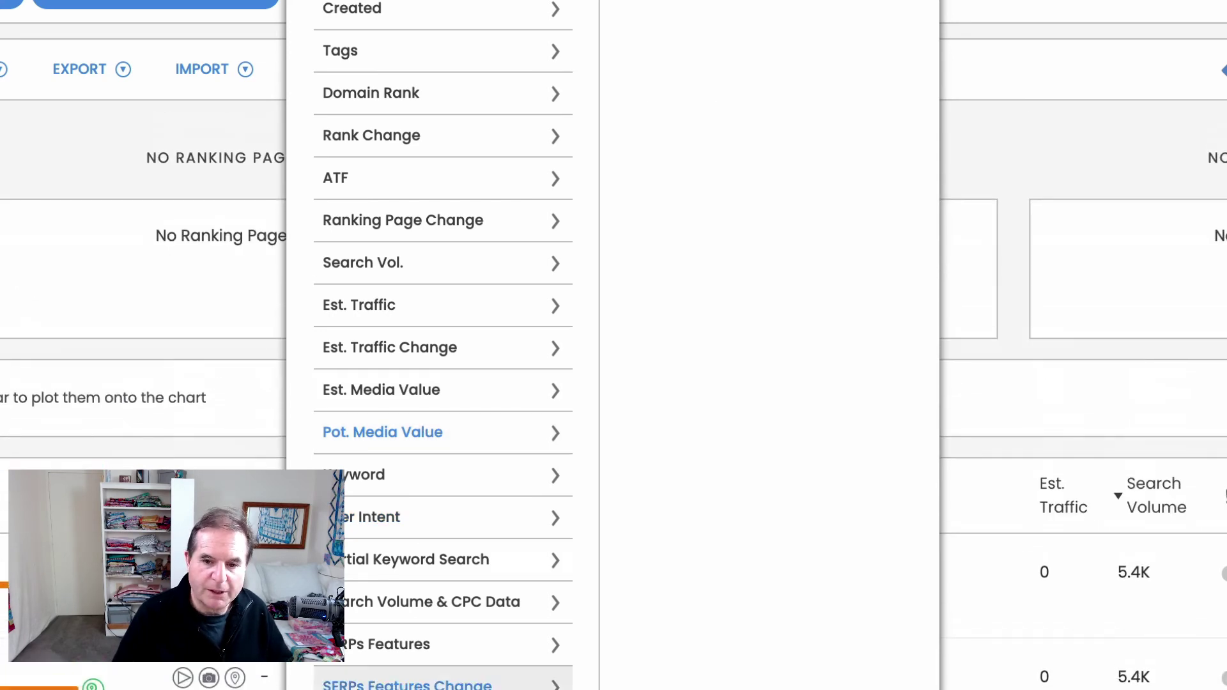
left_click(481, 655)
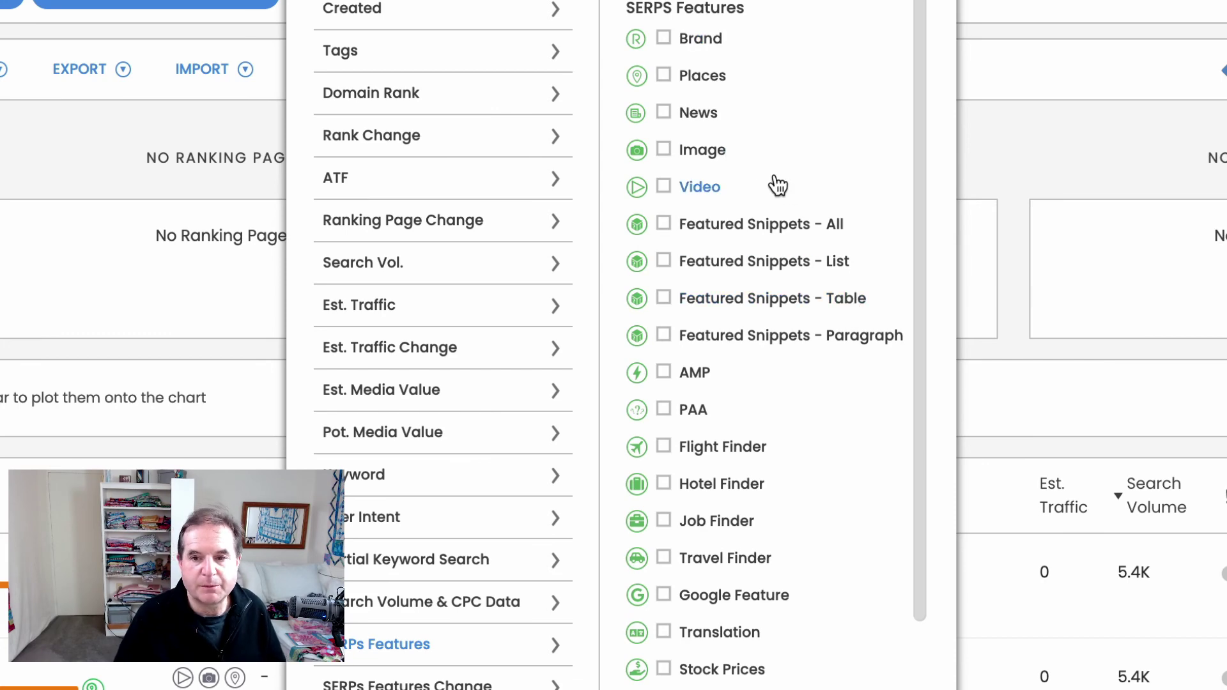
left_click_drag(917, 31, 939, 6)
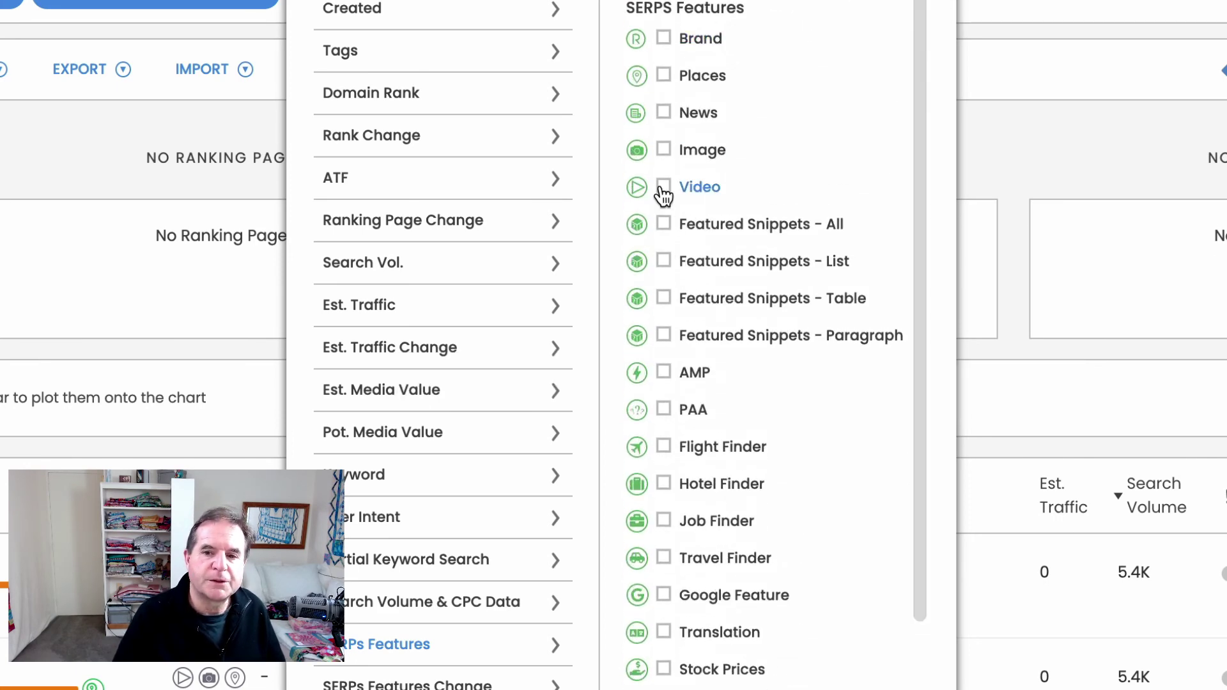